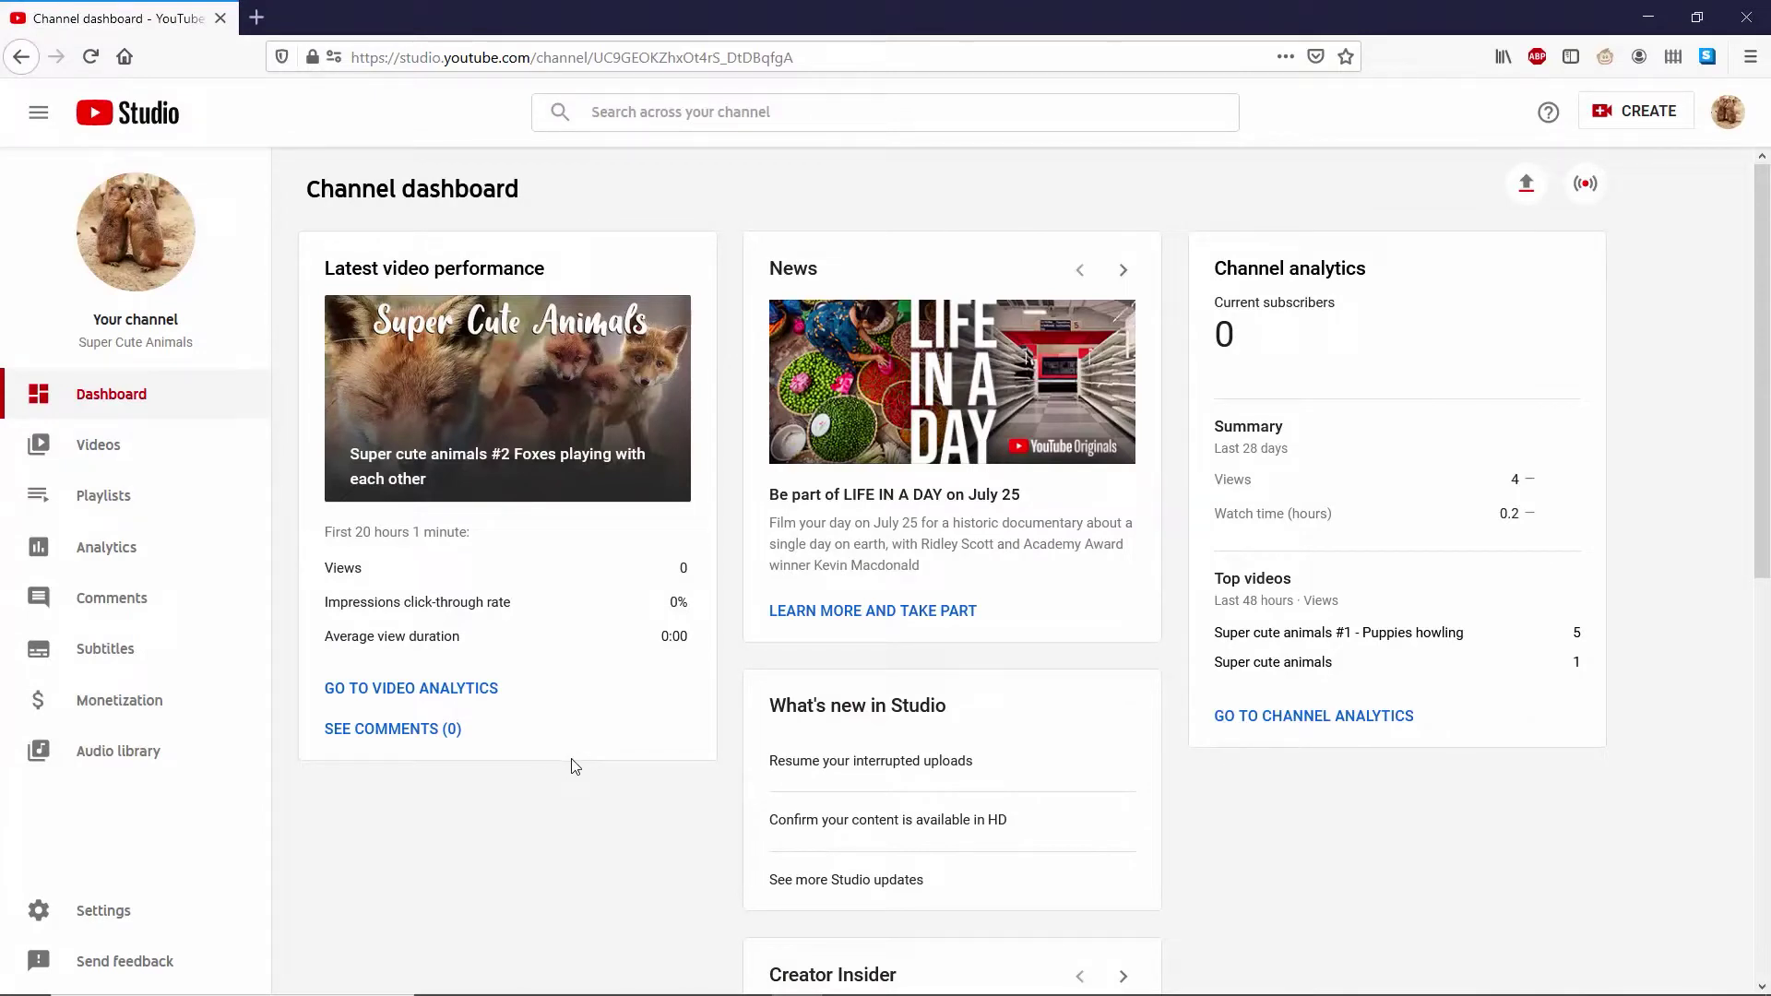
Open the Videos page from the left sidebar to list the channel's uploads.
{"action": "left_click", "coordinate": [94, 446]}
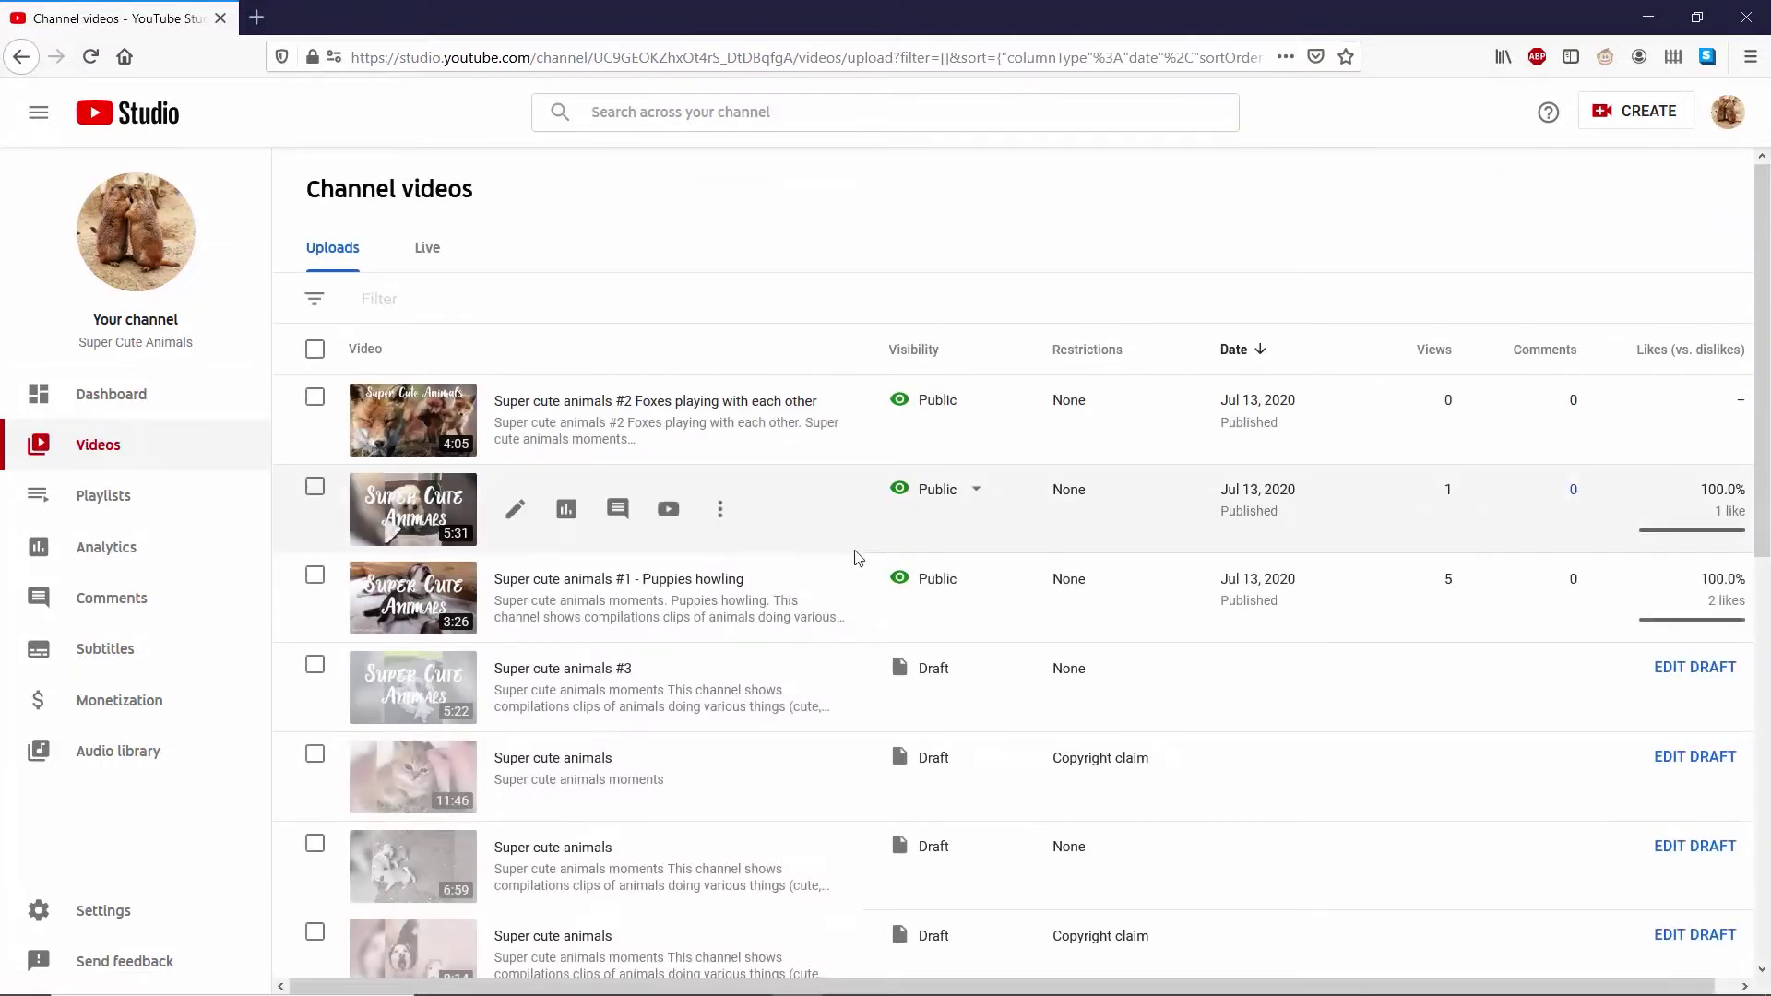
Open the copyright claim details for the draft 'Super cute animals'.
{"action": "scroll", "coordinate": [1012, 581], "scroll_direction": "down", "scroll_amount": 2}
{"action": "scroll", "coordinate": [1011, 576], "scroll_direction": "down", "scroll_amount": 4}
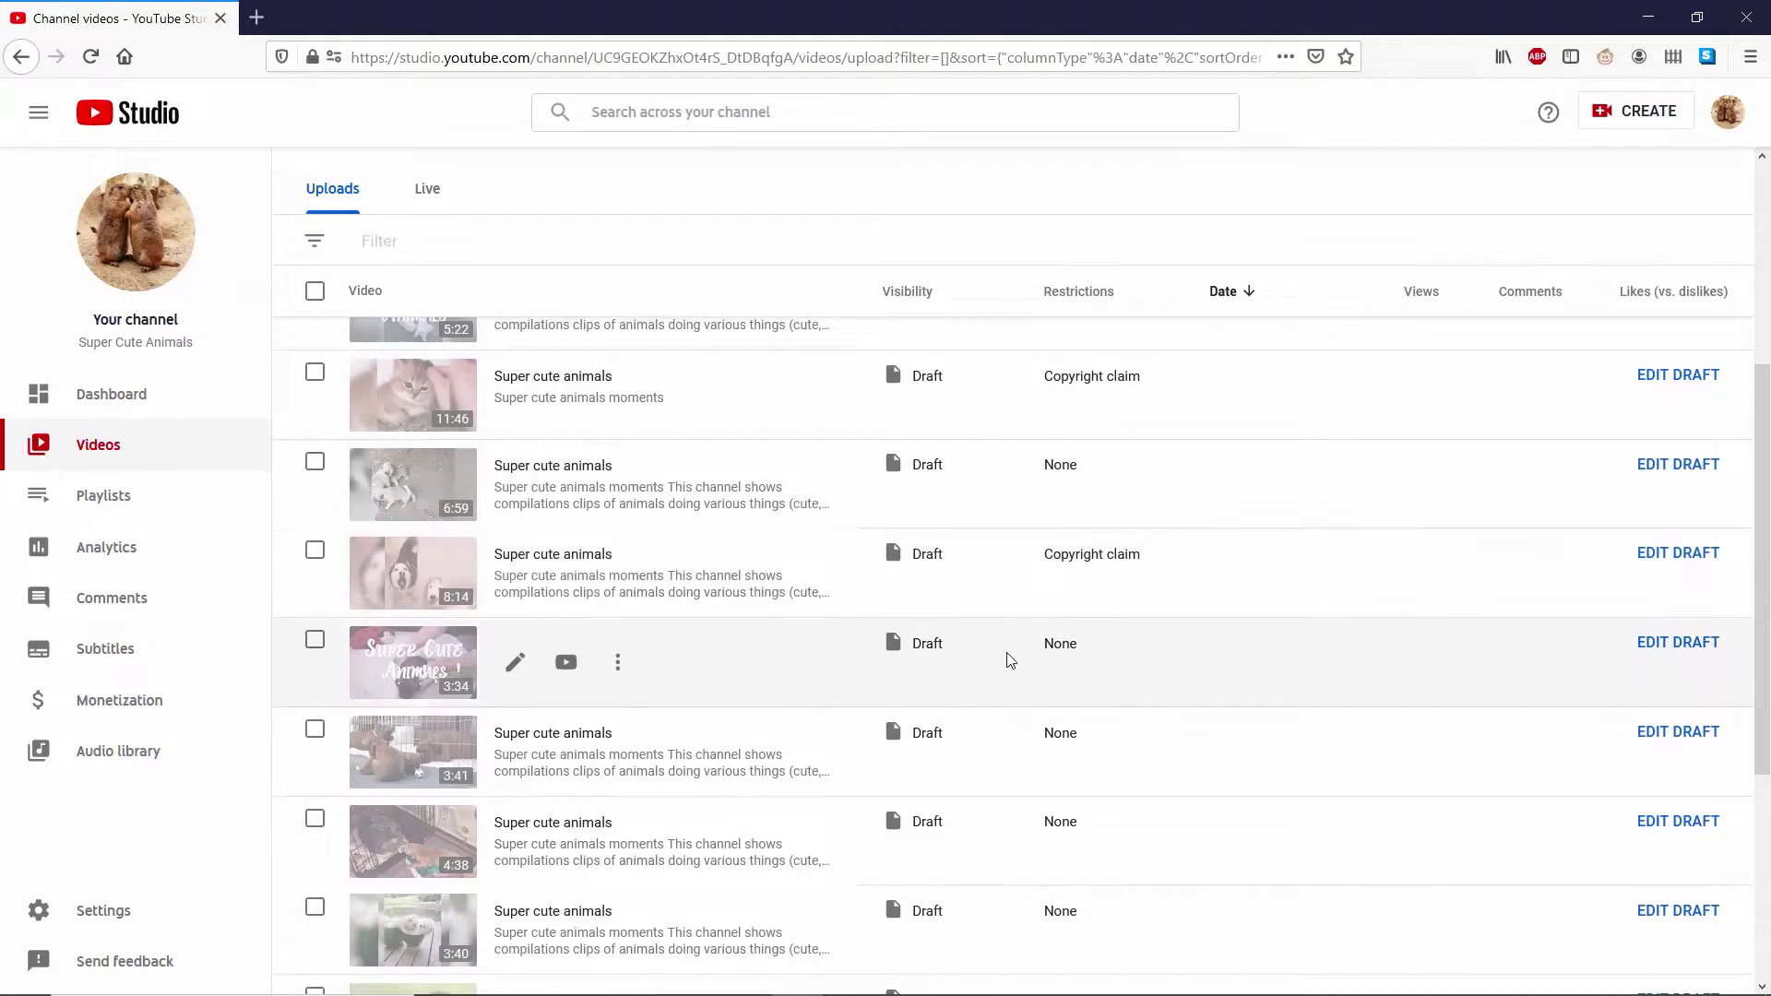
{"action": "mouse_move", "coordinate": [1110, 597]}
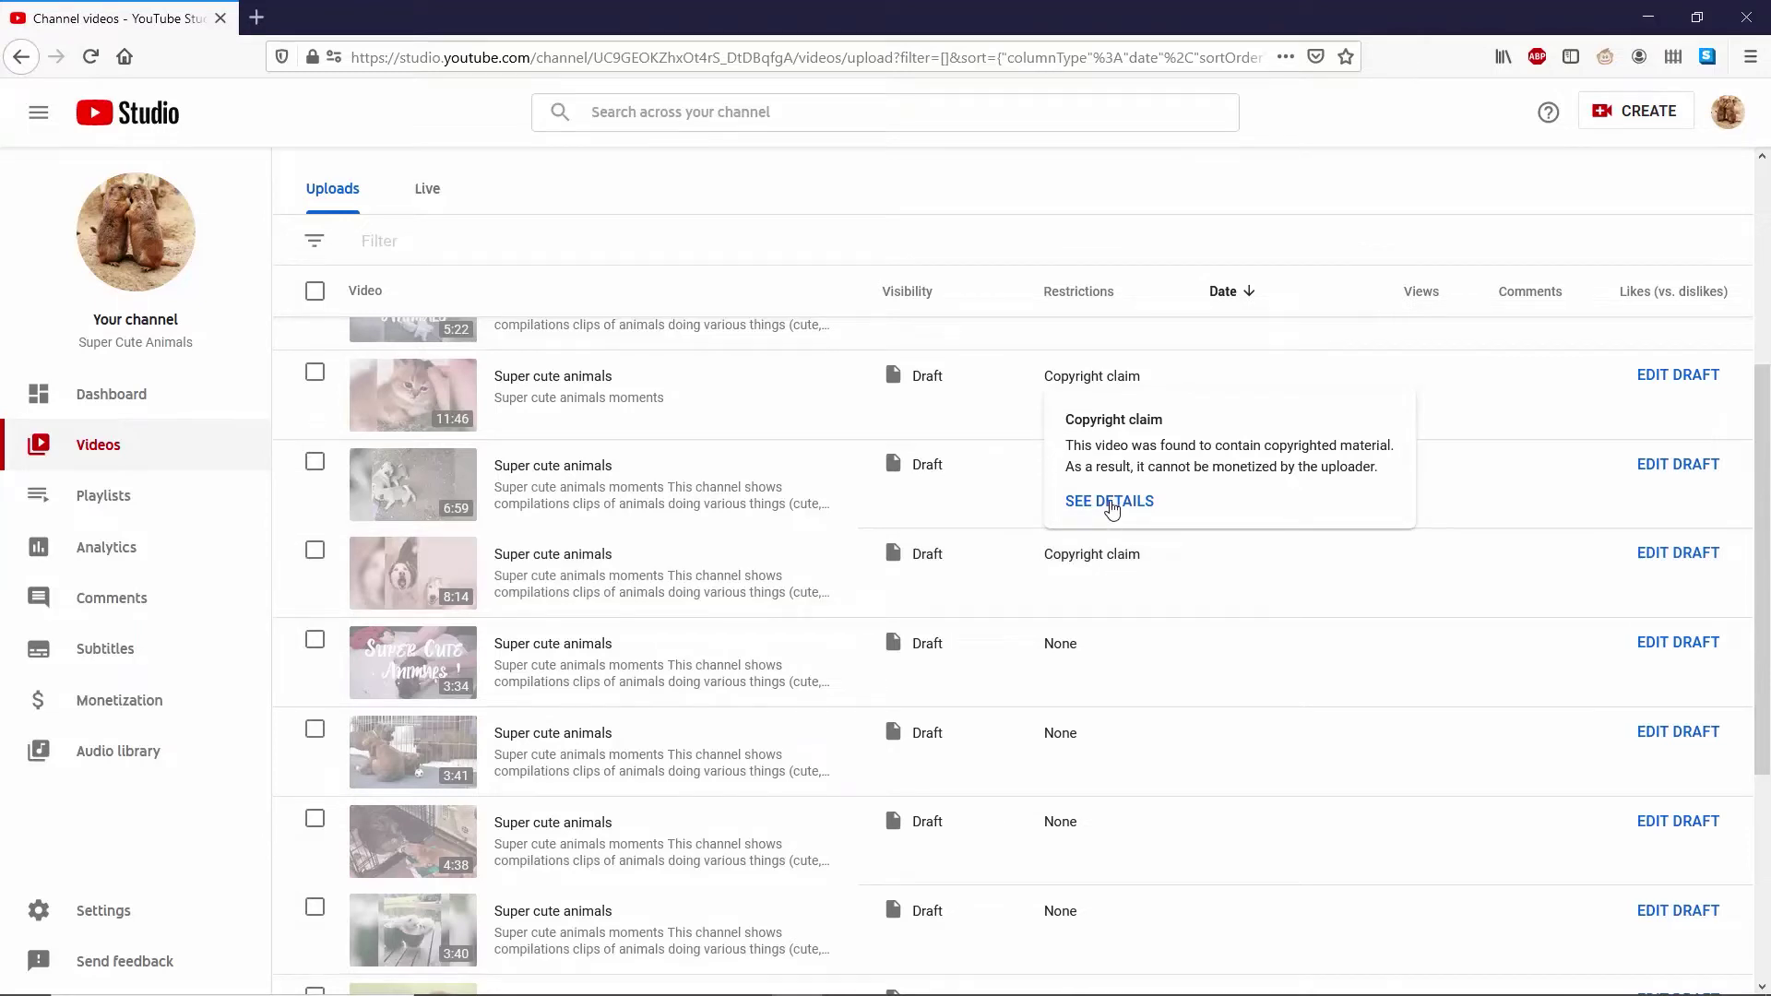
{"action": "left_click", "coordinate": [1109, 504]}
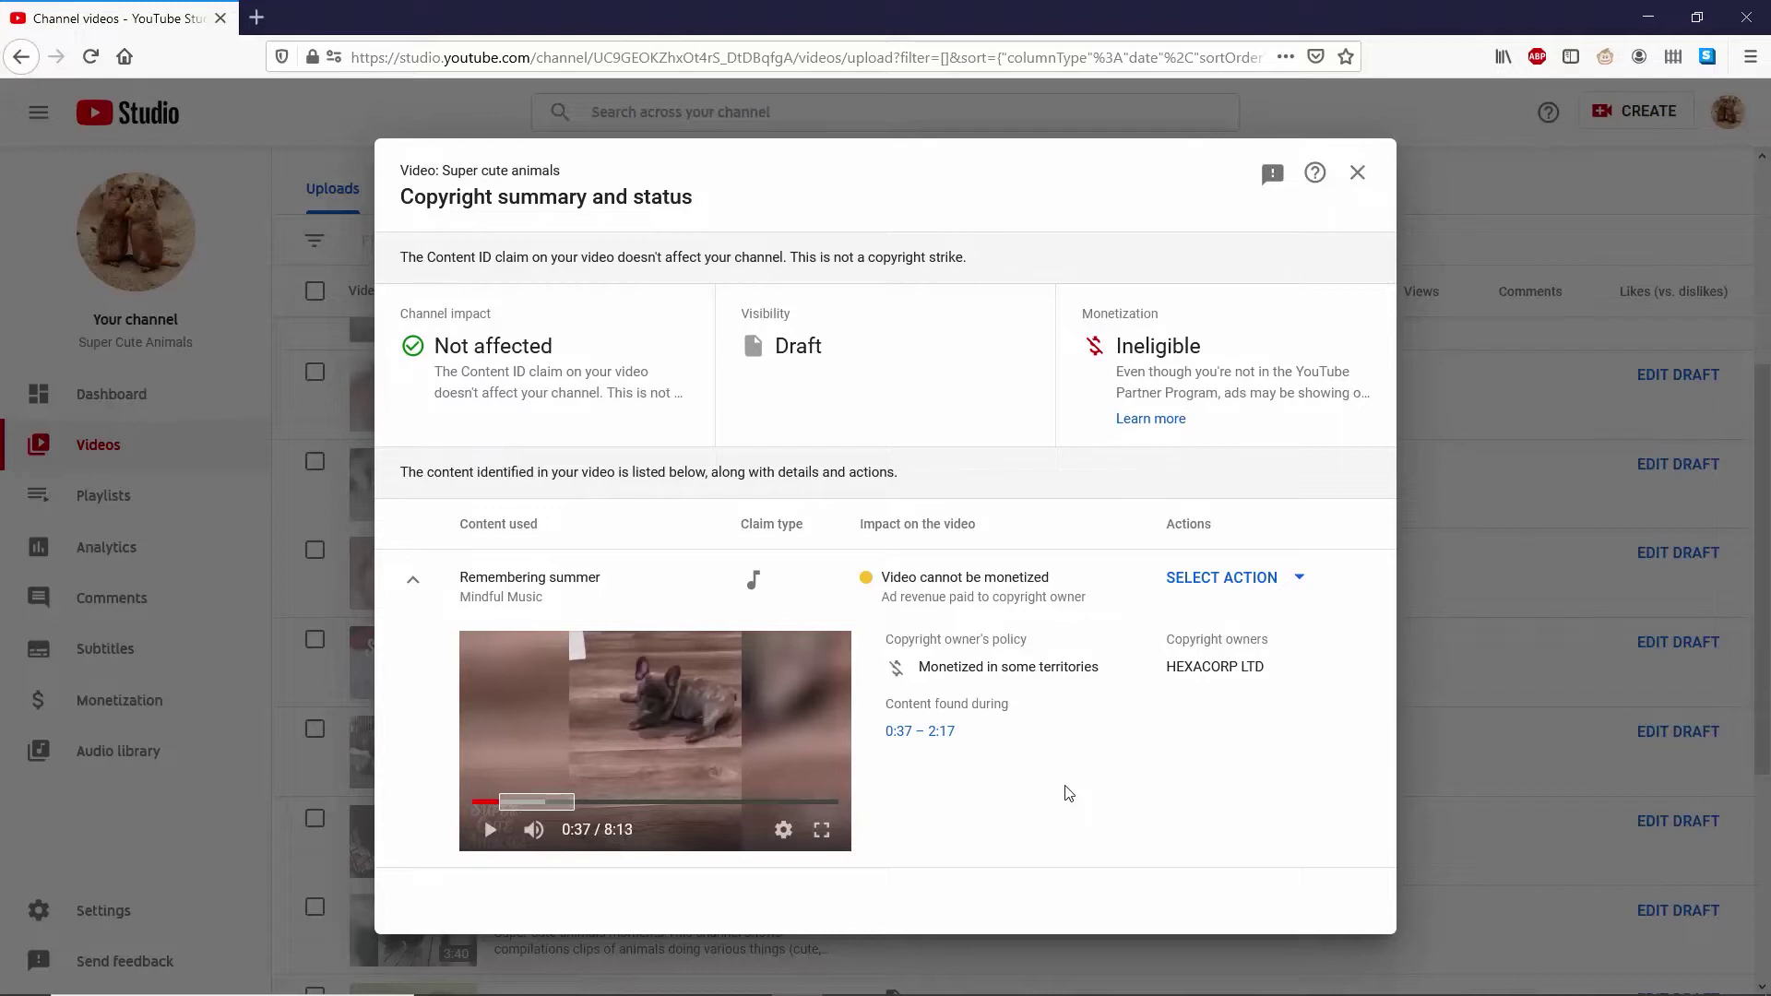
Show the resolution options for the 'Remembering summer' Content ID claim.
{"action": "left_click", "coordinate": [1219, 578]}
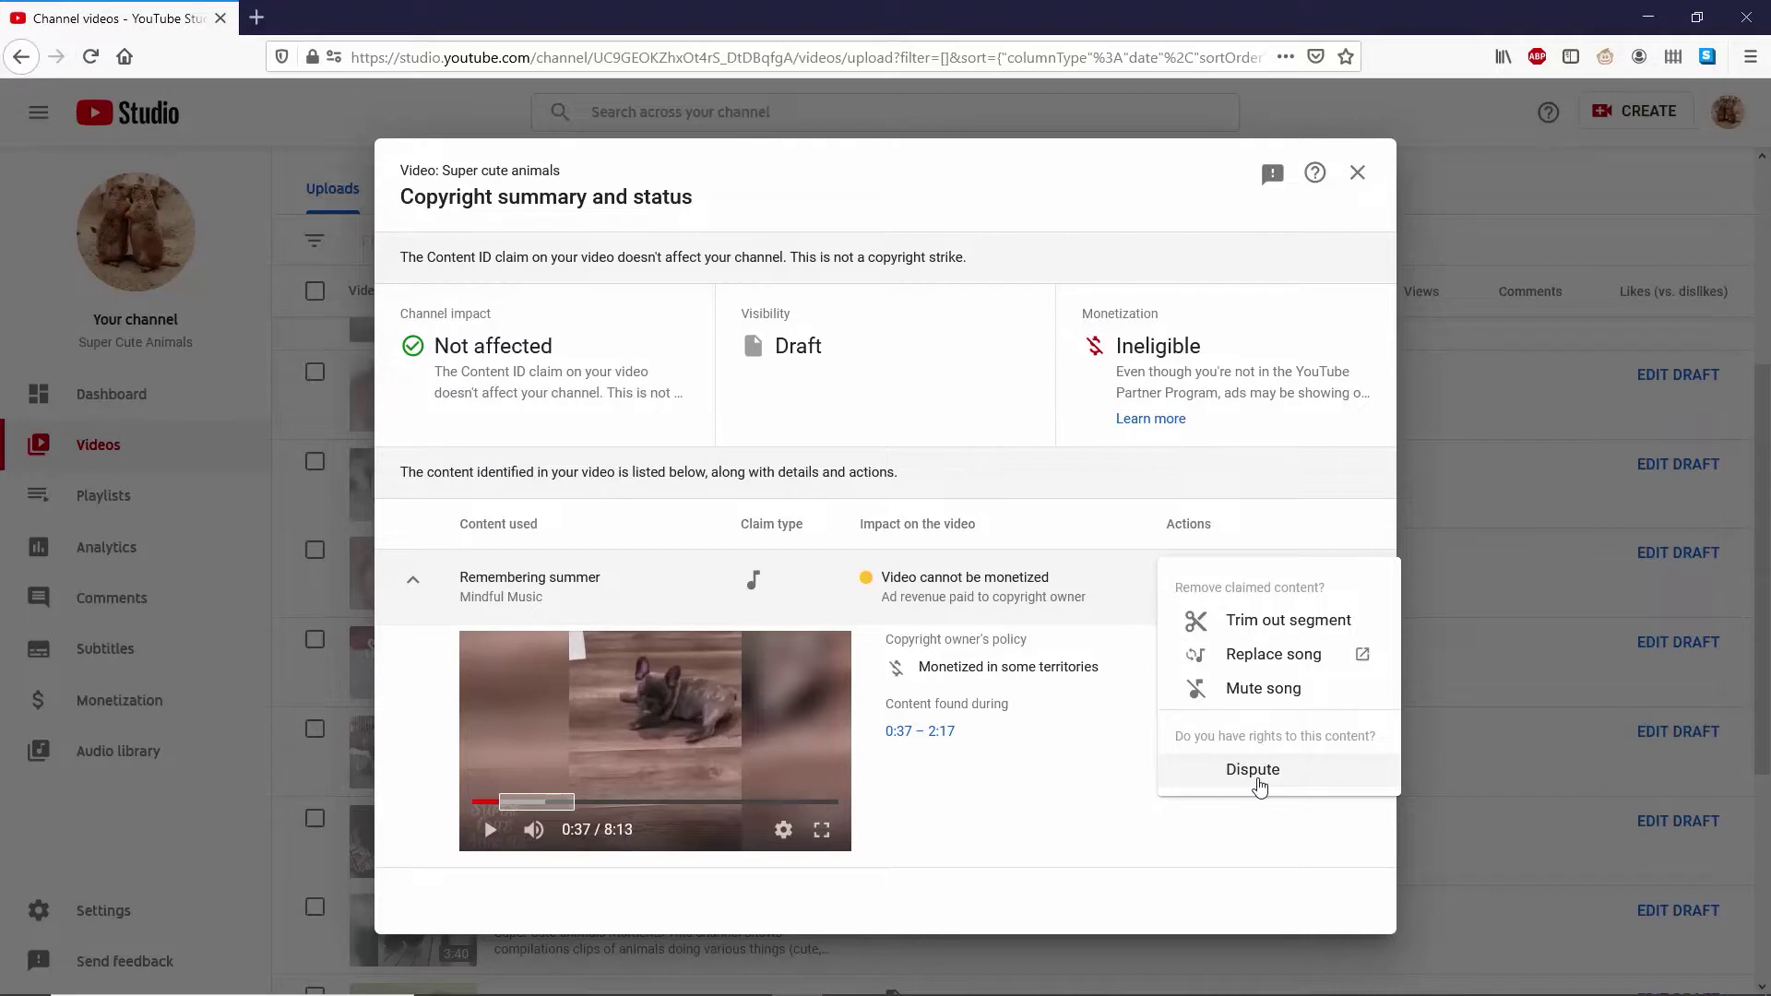
Abandon trimming the claimed segment and open the Replace song editor instead.
{"action": "left_click", "coordinate": [1237, 622]}
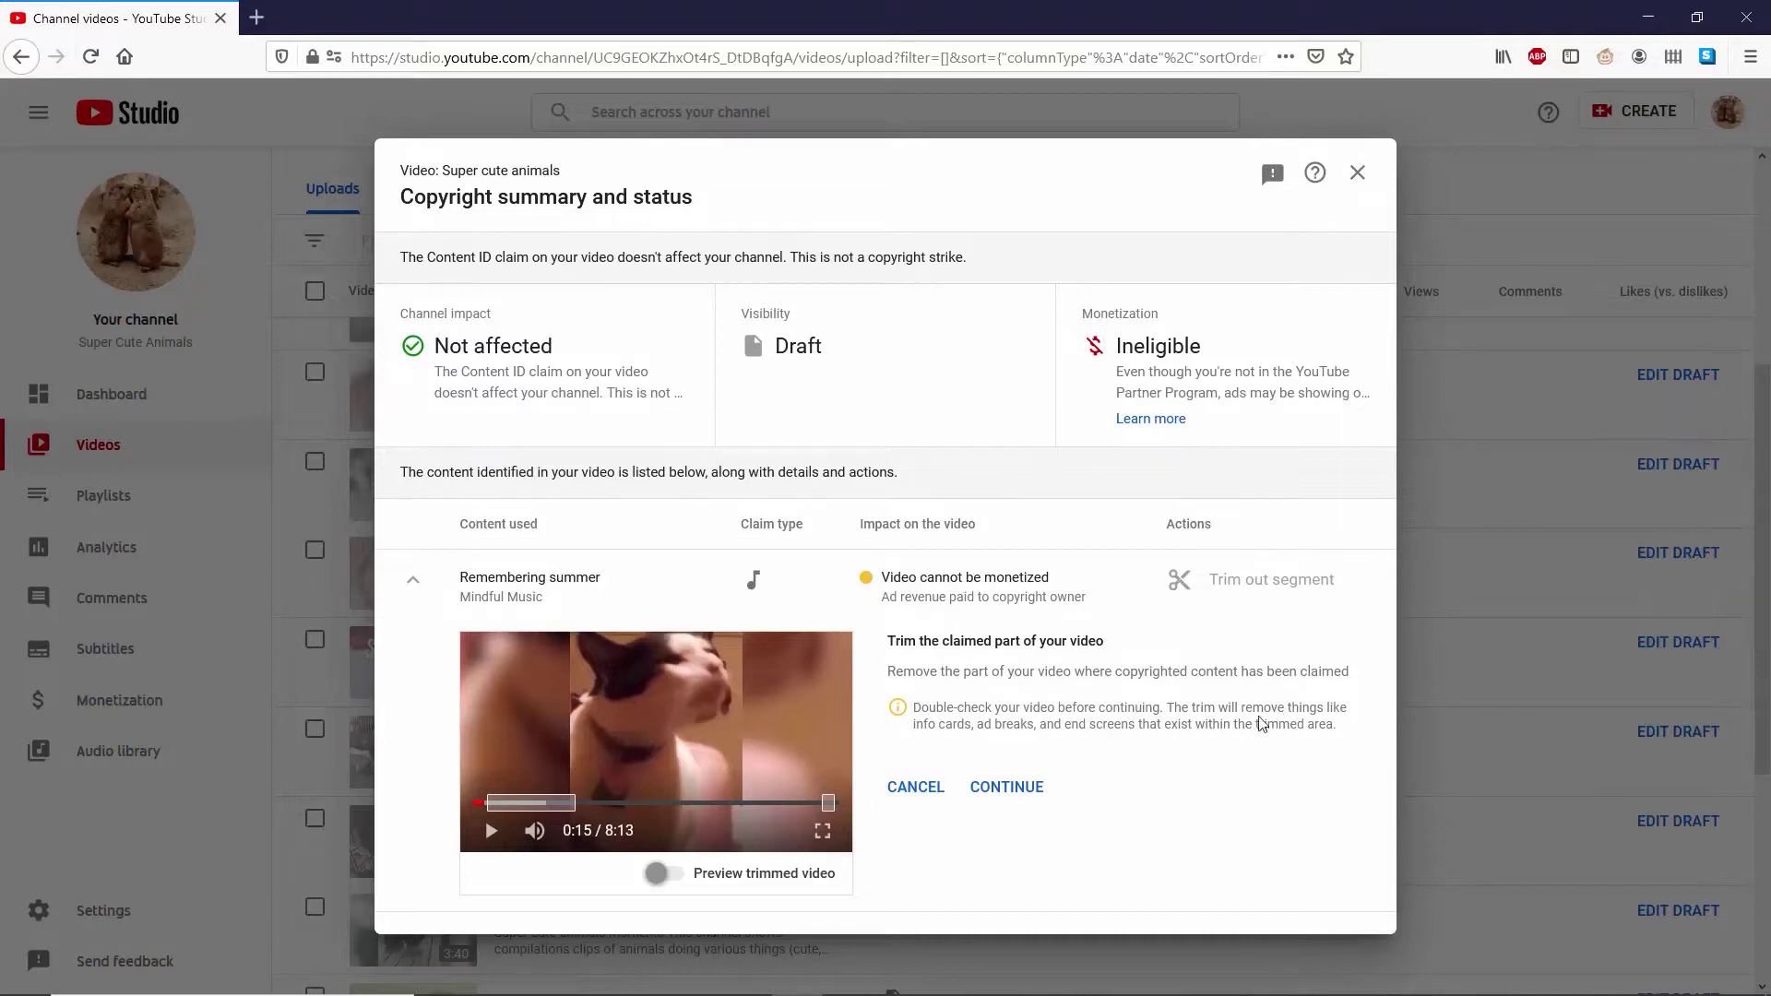
{"action": "left_click", "coordinate": [917, 788]}
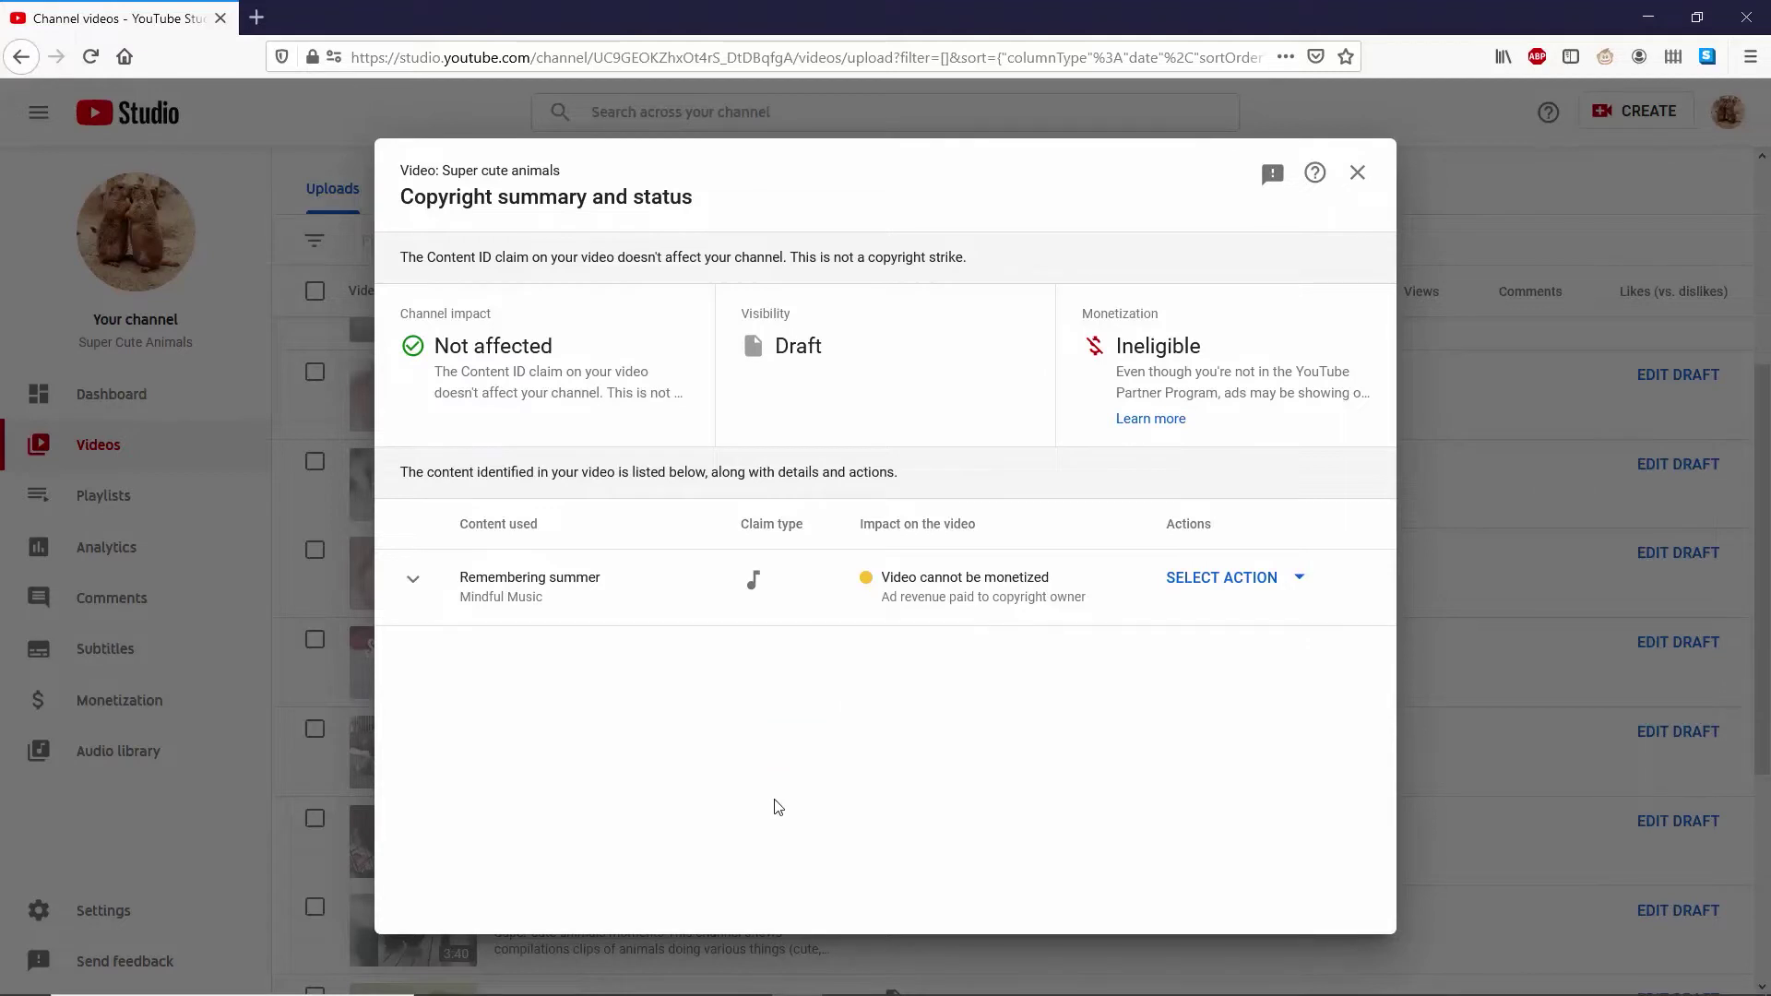
{"action": "left_click", "coordinate": [1262, 581]}
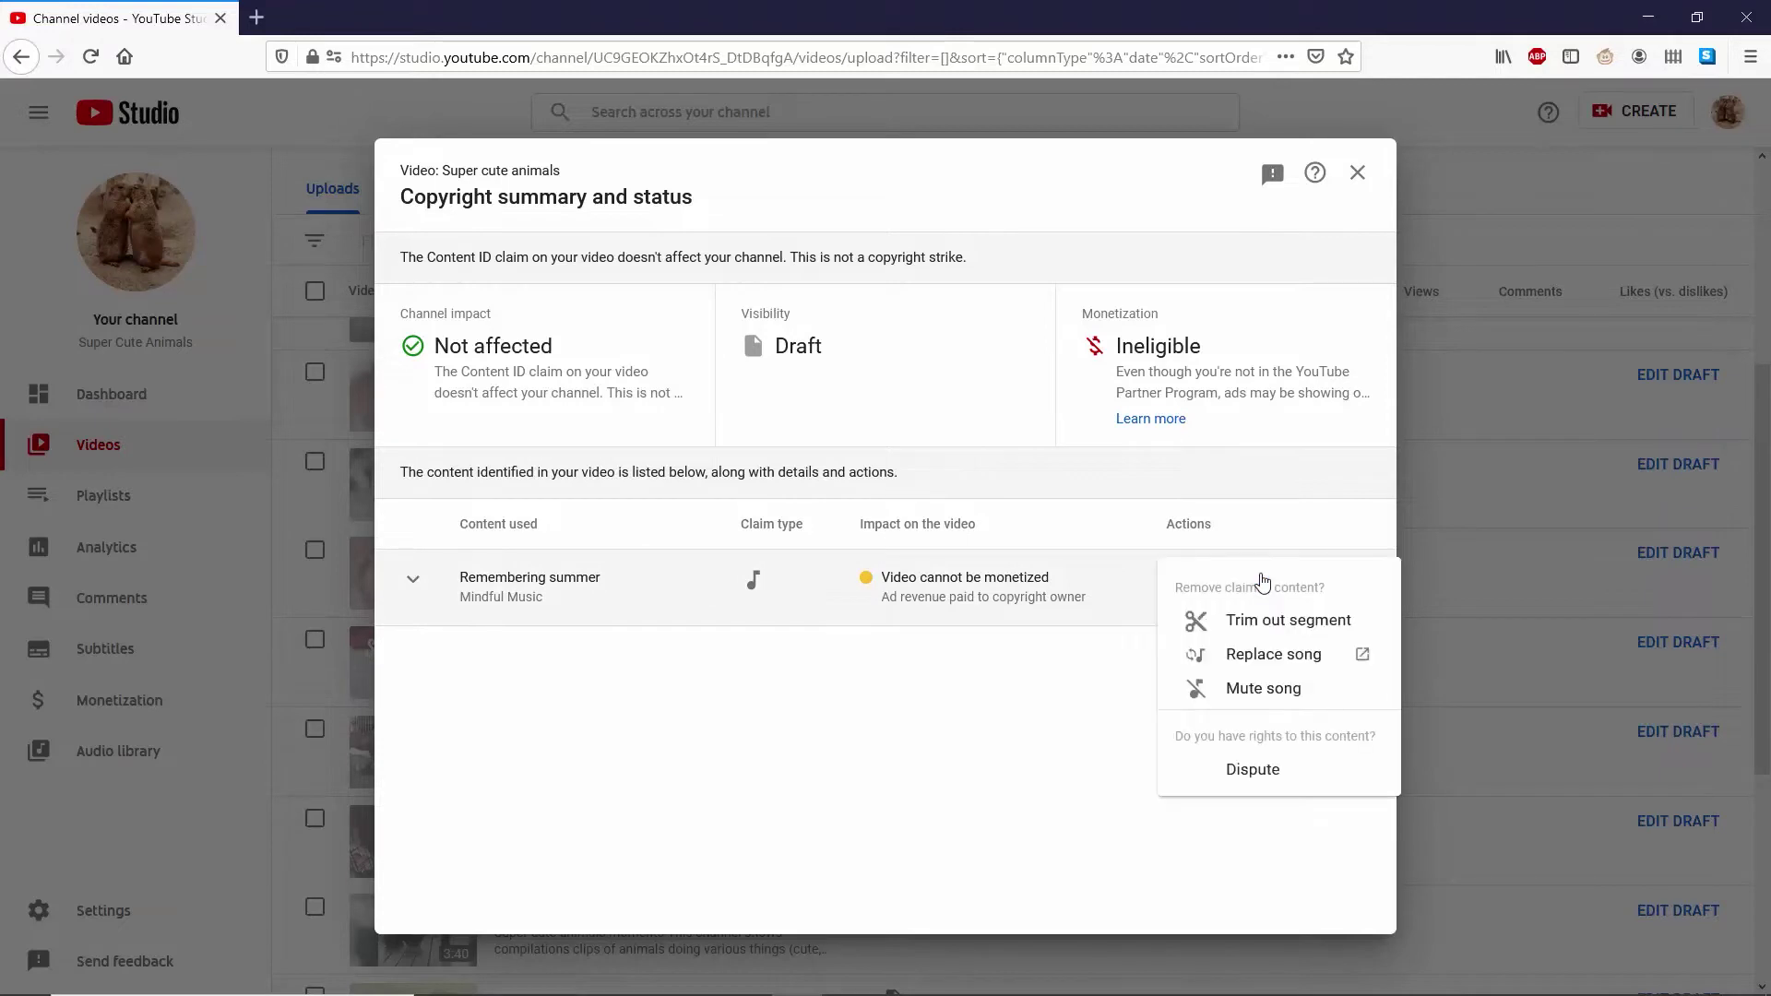
{"action": "left_click", "coordinate": [1270, 664]}
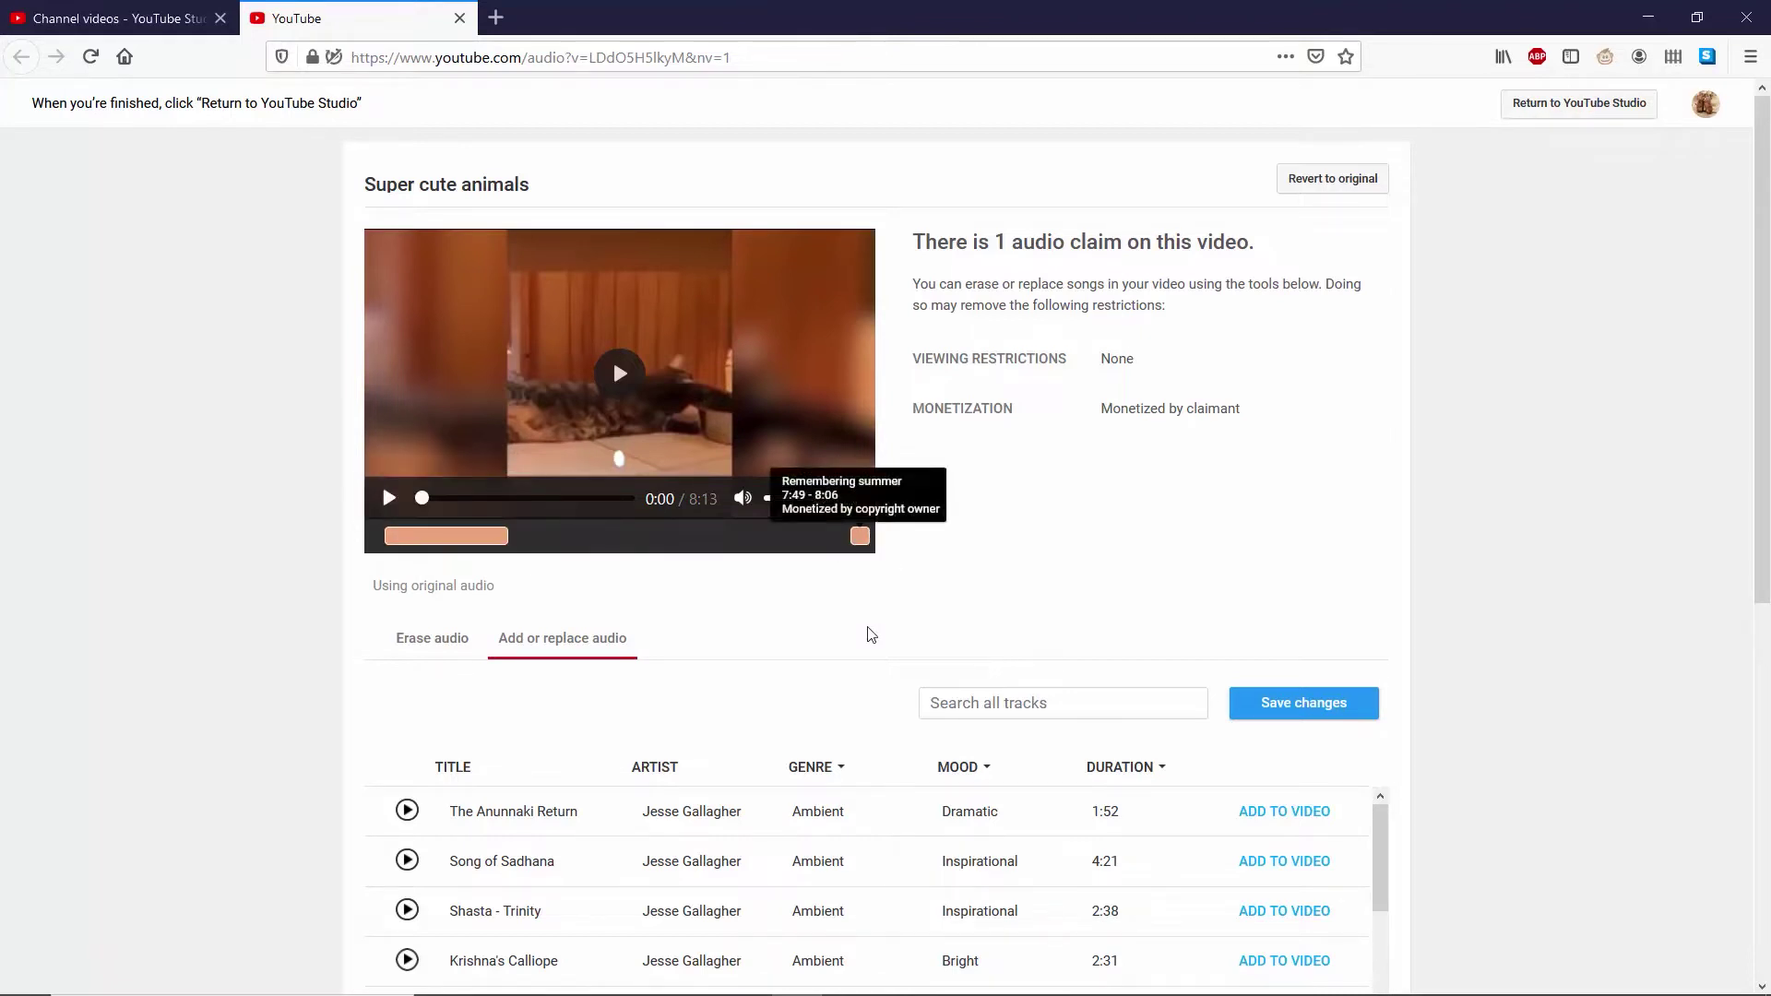
{"action": "scroll", "coordinate": [427, 600], "scroll_direction": "down", "scroll_amount": 2}
{"action": "left_click", "coordinate": [420, 524]}
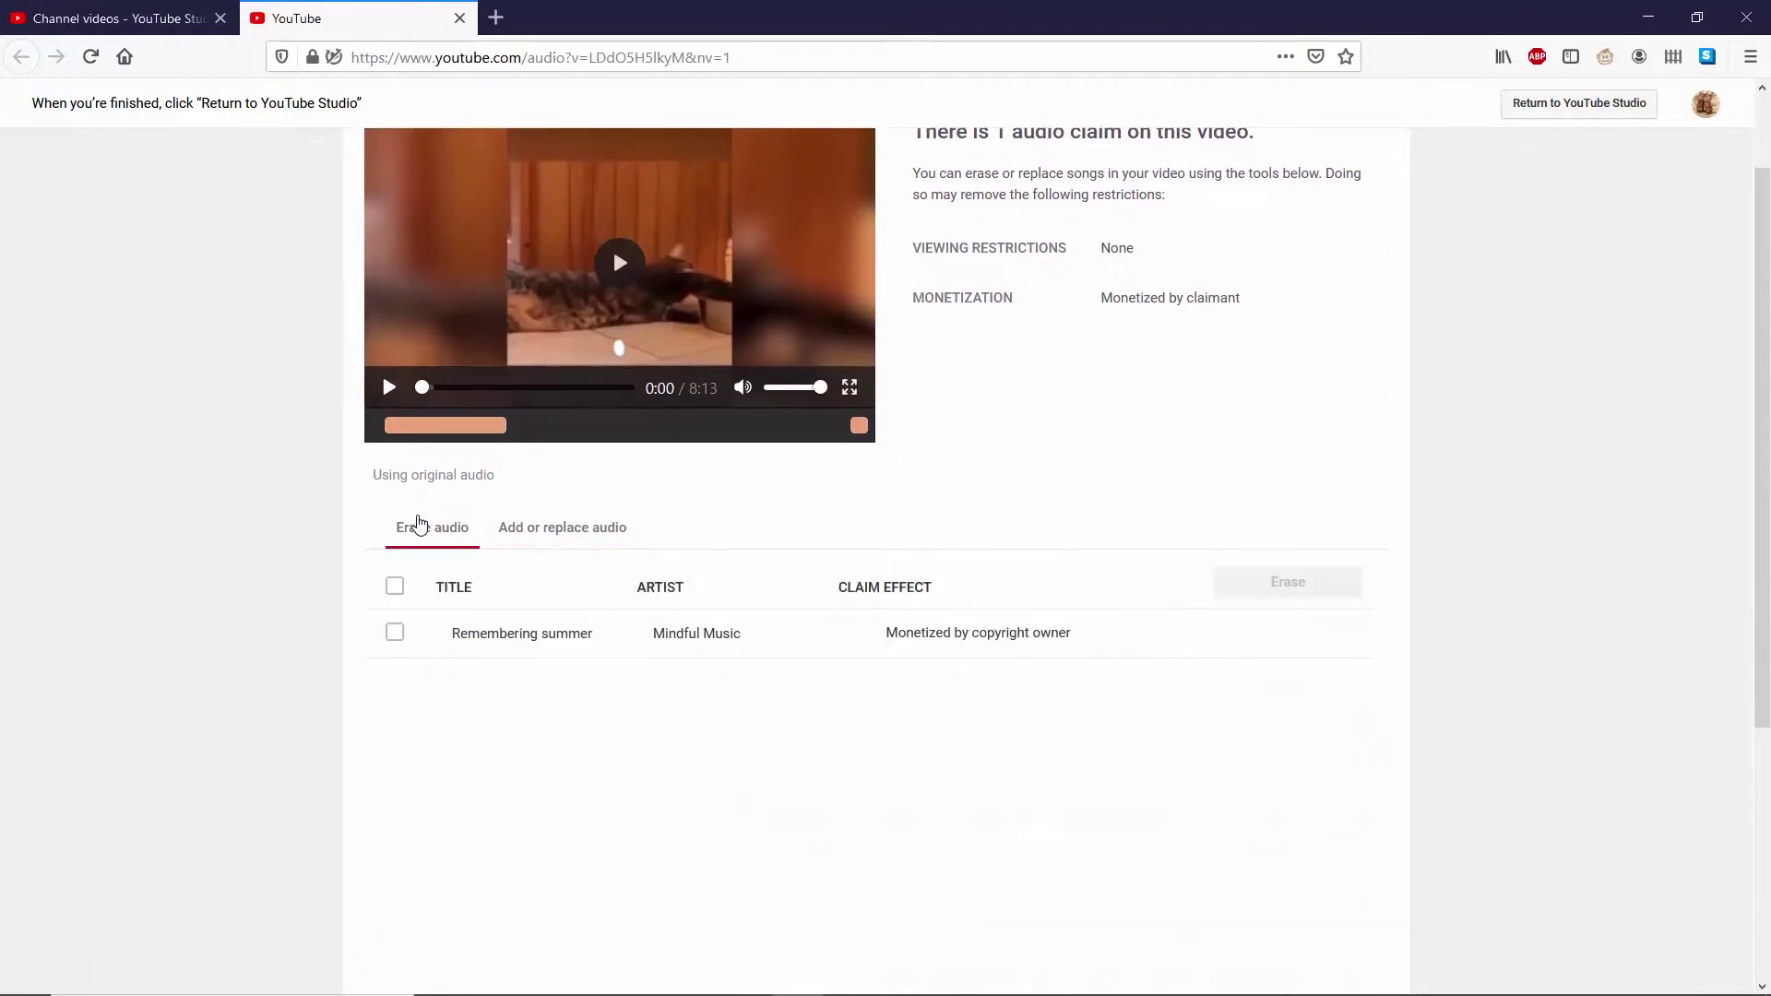
{"action": "left_click", "coordinate": [396, 635]}
{"action": "left_click", "coordinate": [396, 635]}
{"action": "left_click", "coordinate": [557, 545]}
{"action": "scroll", "coordinate": [737, 922], "scroll_direction": "down", "scroll_amount": 4}
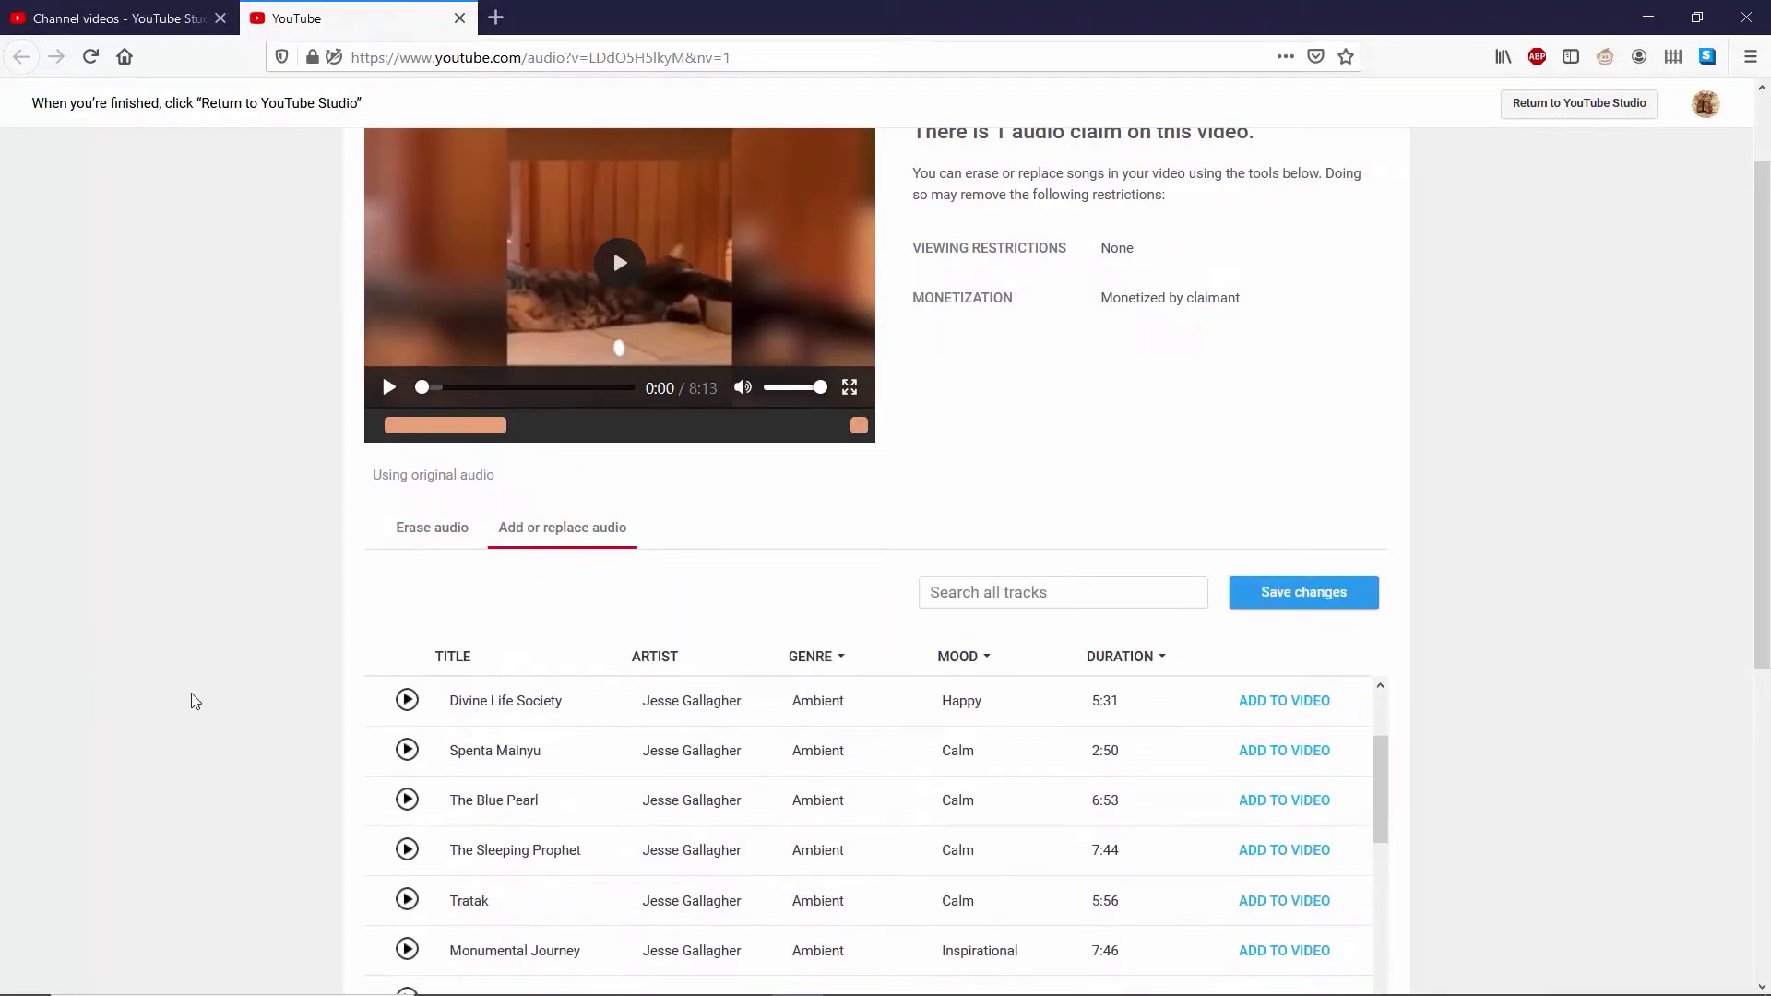
{"action": "scroll", "coordinate": [293, 701], "scroll_direction": "down", "scroll_amount": 5}
{"action": "scroll", "coordinate": [312, 715], "scroll_direction": "up", "scroll_amount": 3}
{"action": "scroll", "coordinate": [310, 705], "scroll_direction": "down", "scroll_amount": 2}
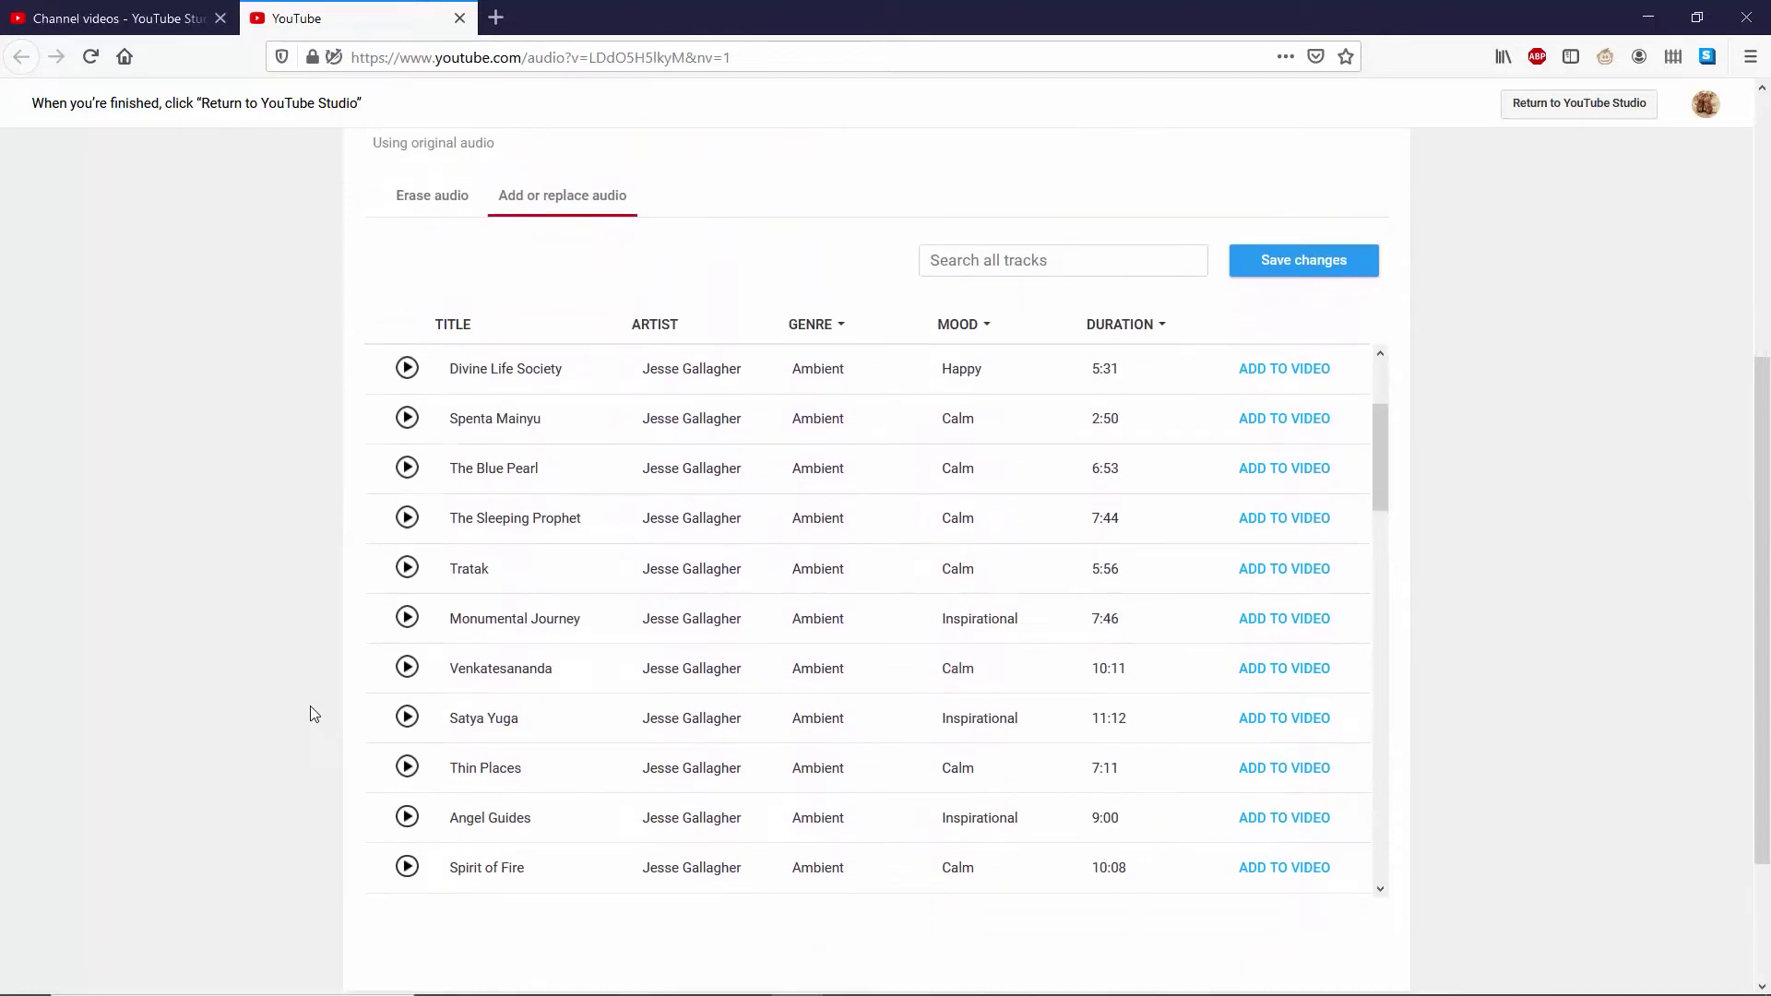
{"action": "scroll", "coordinate": [818, 636], "scroll_direction": "up", "scroll_amount": 7}
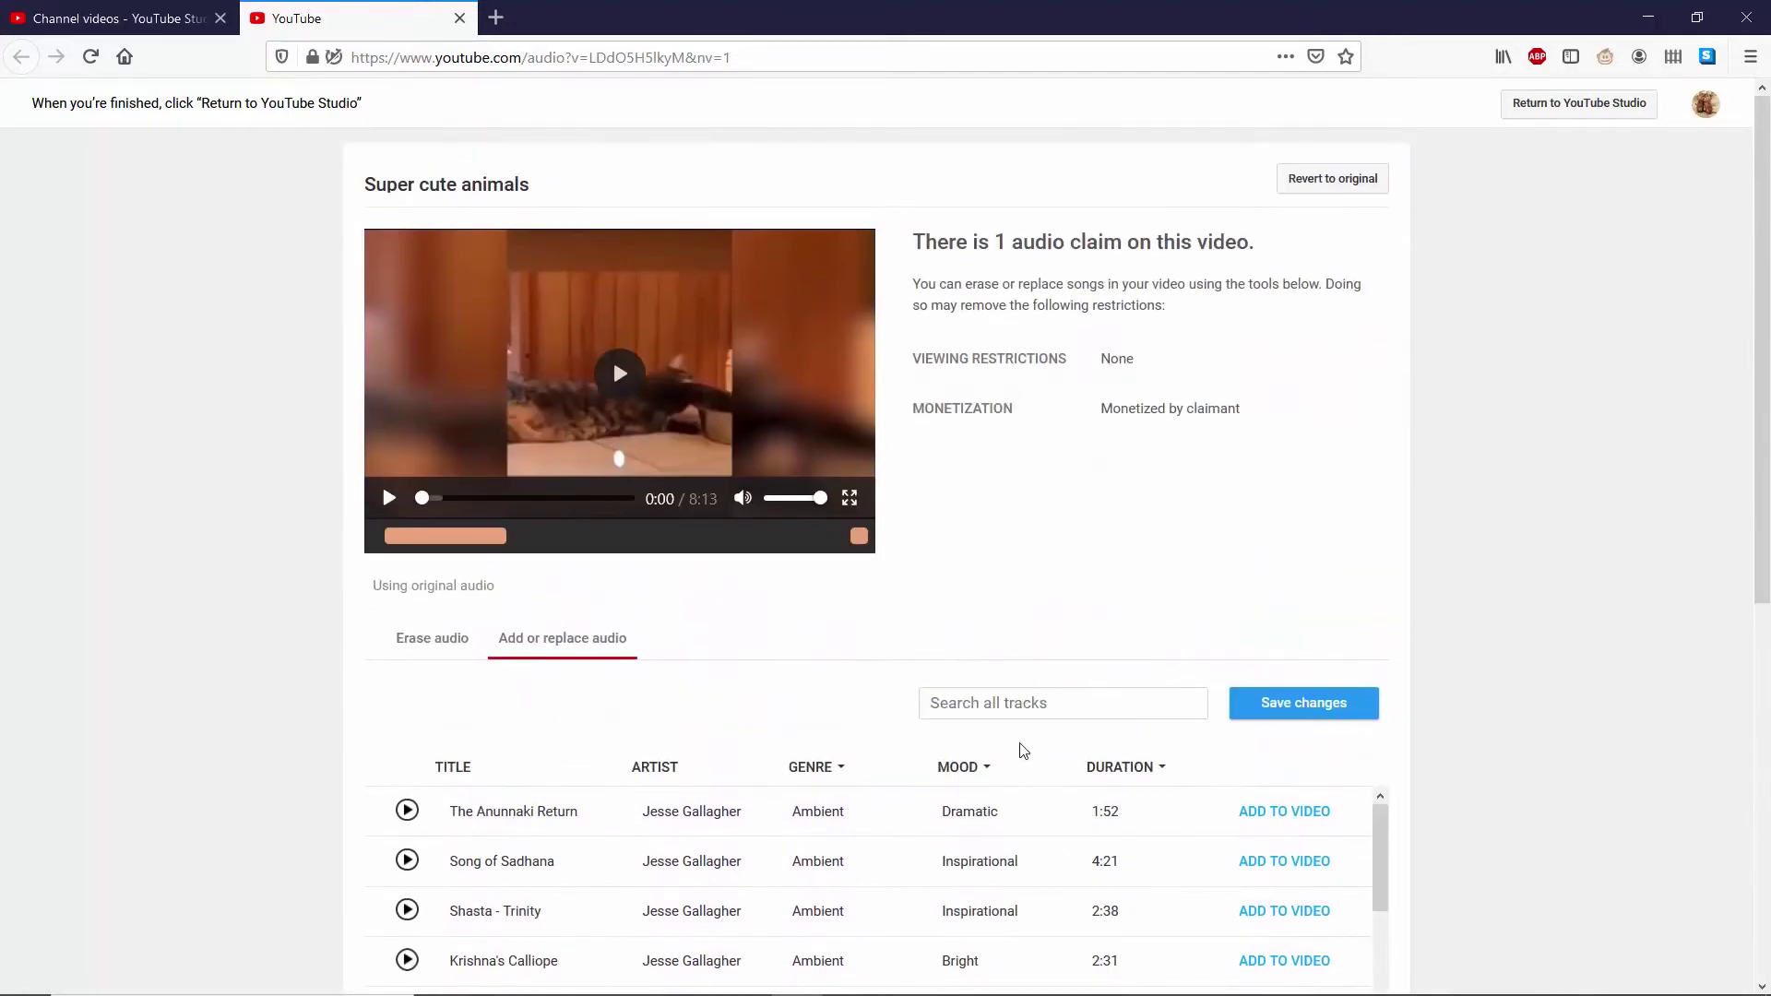
{"action": "scroll", "coordinate": [1226, 600], "scroll_direction": "down", "scroll_amount": 3}
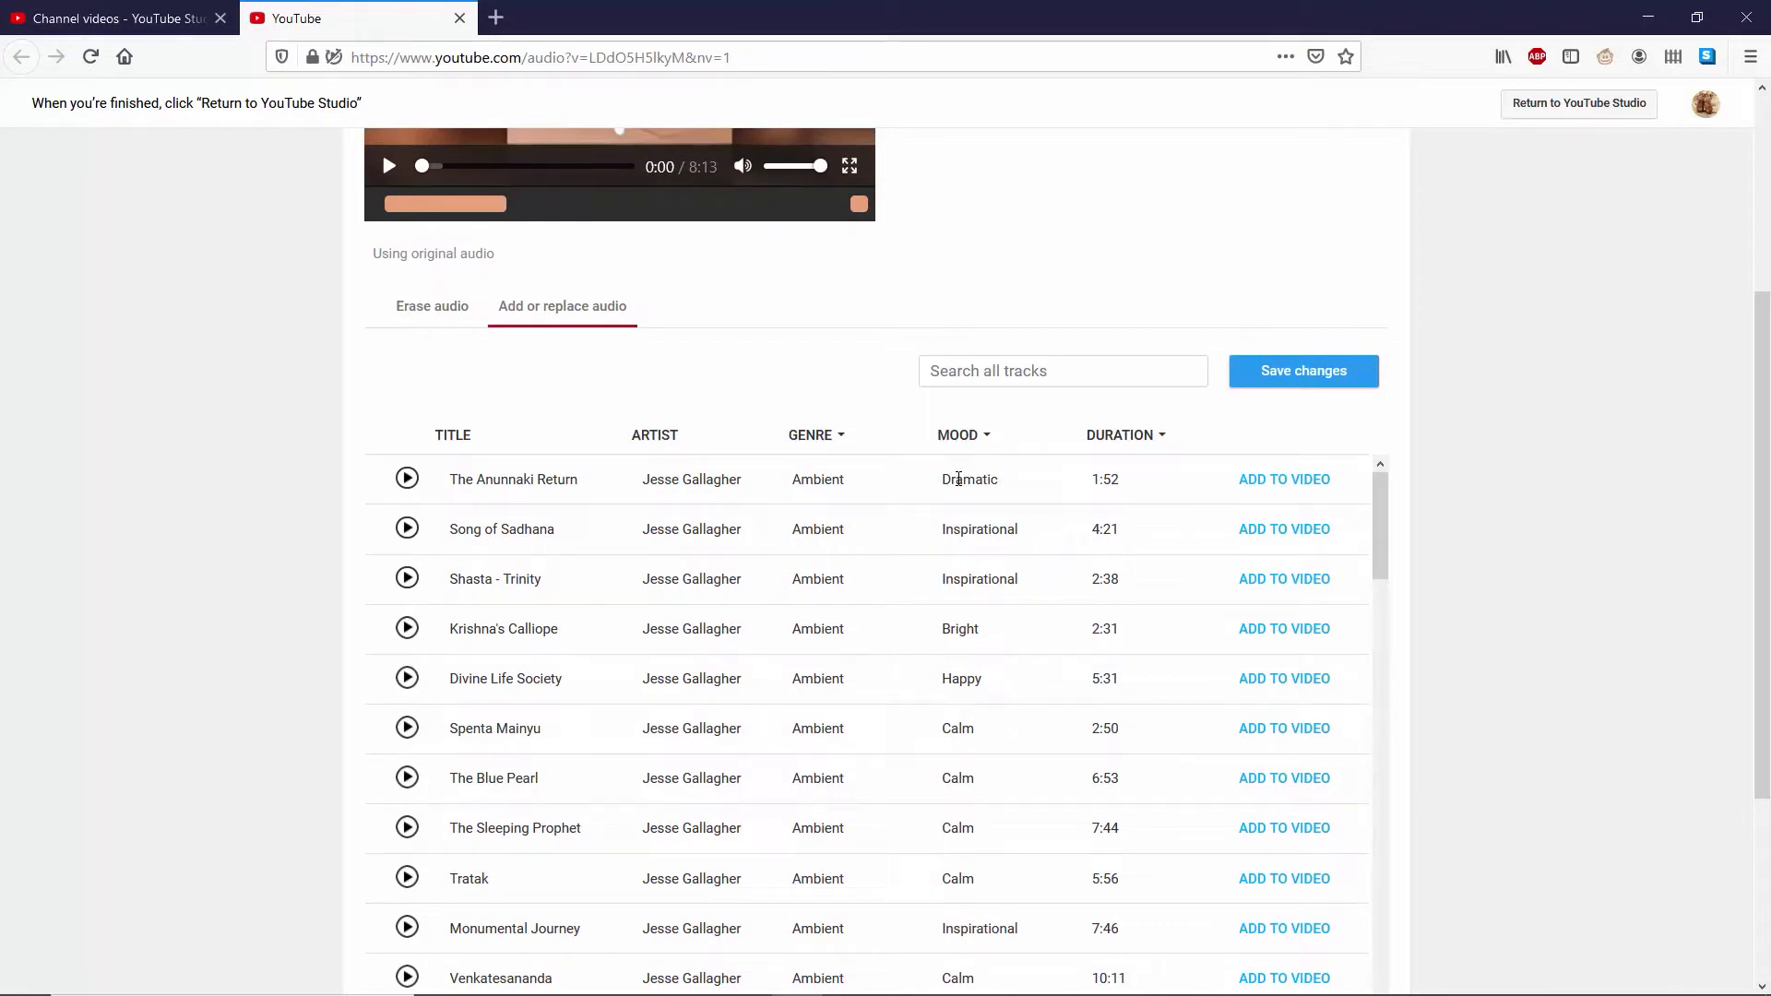
Filter replacement tracks by Bright, then Dark mood and Pop genre, and preview Rockville.
{"action": "left_click", "coordinate": [966, 445]}
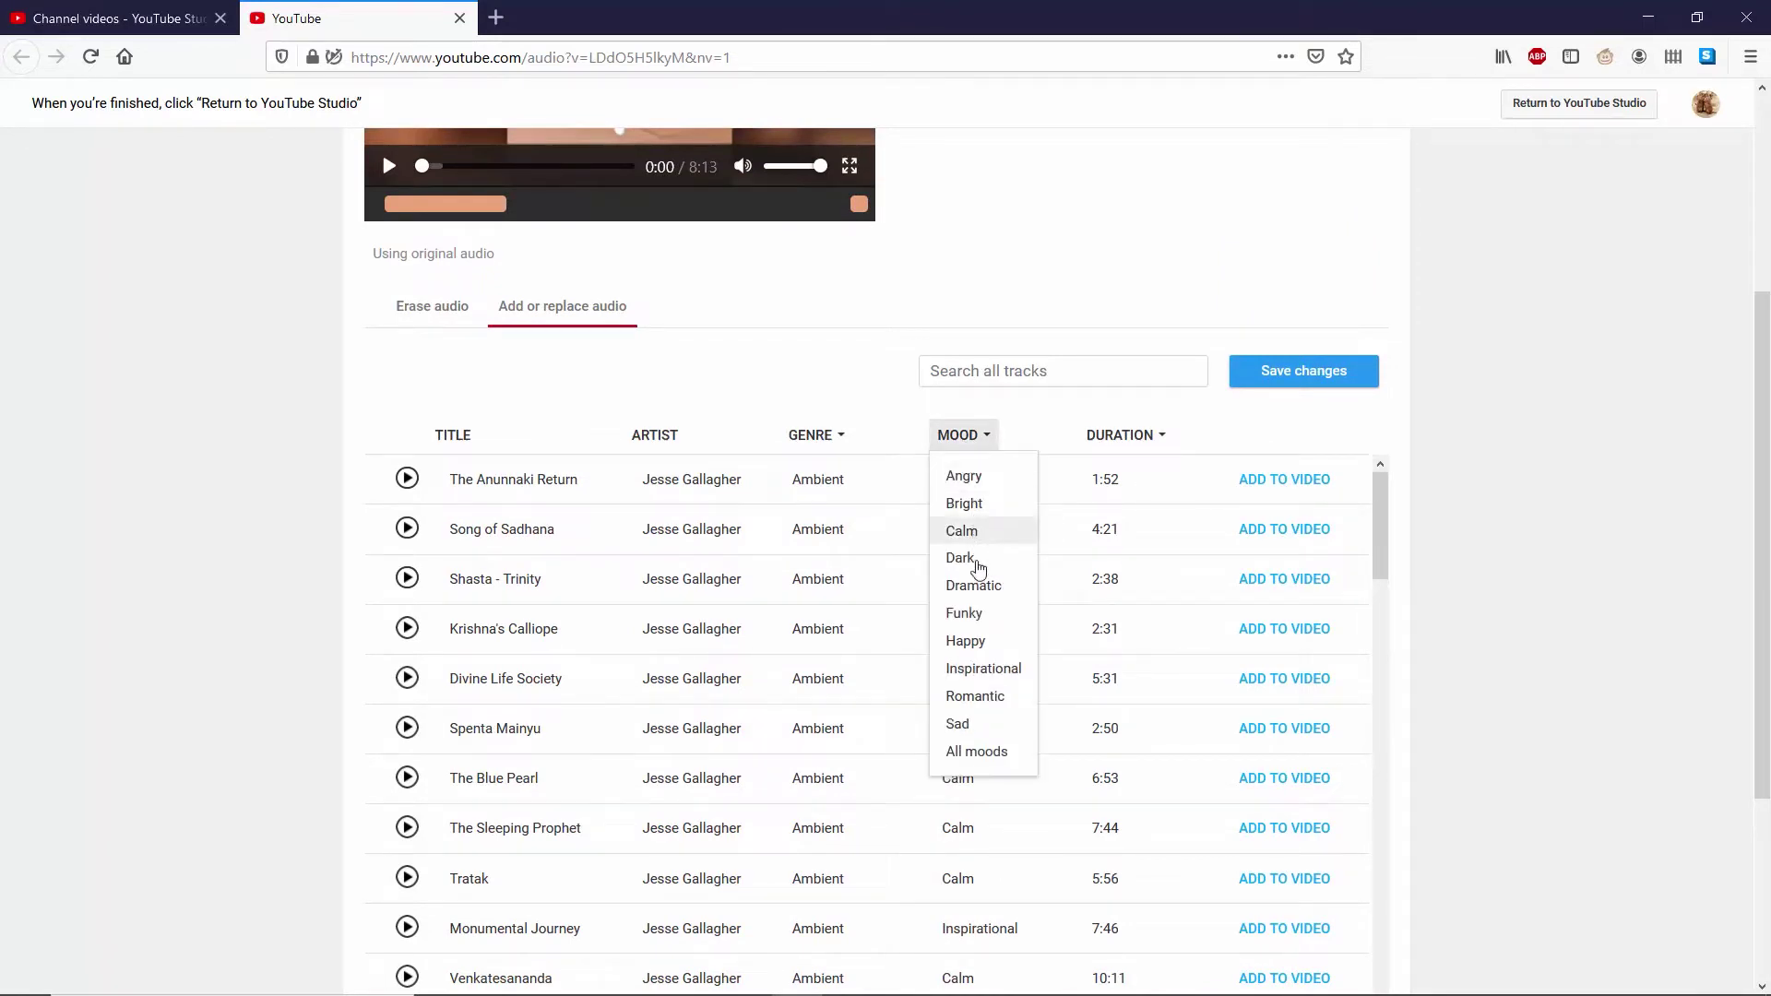
{"action": "left_click", "coordinate": [964, 504]}
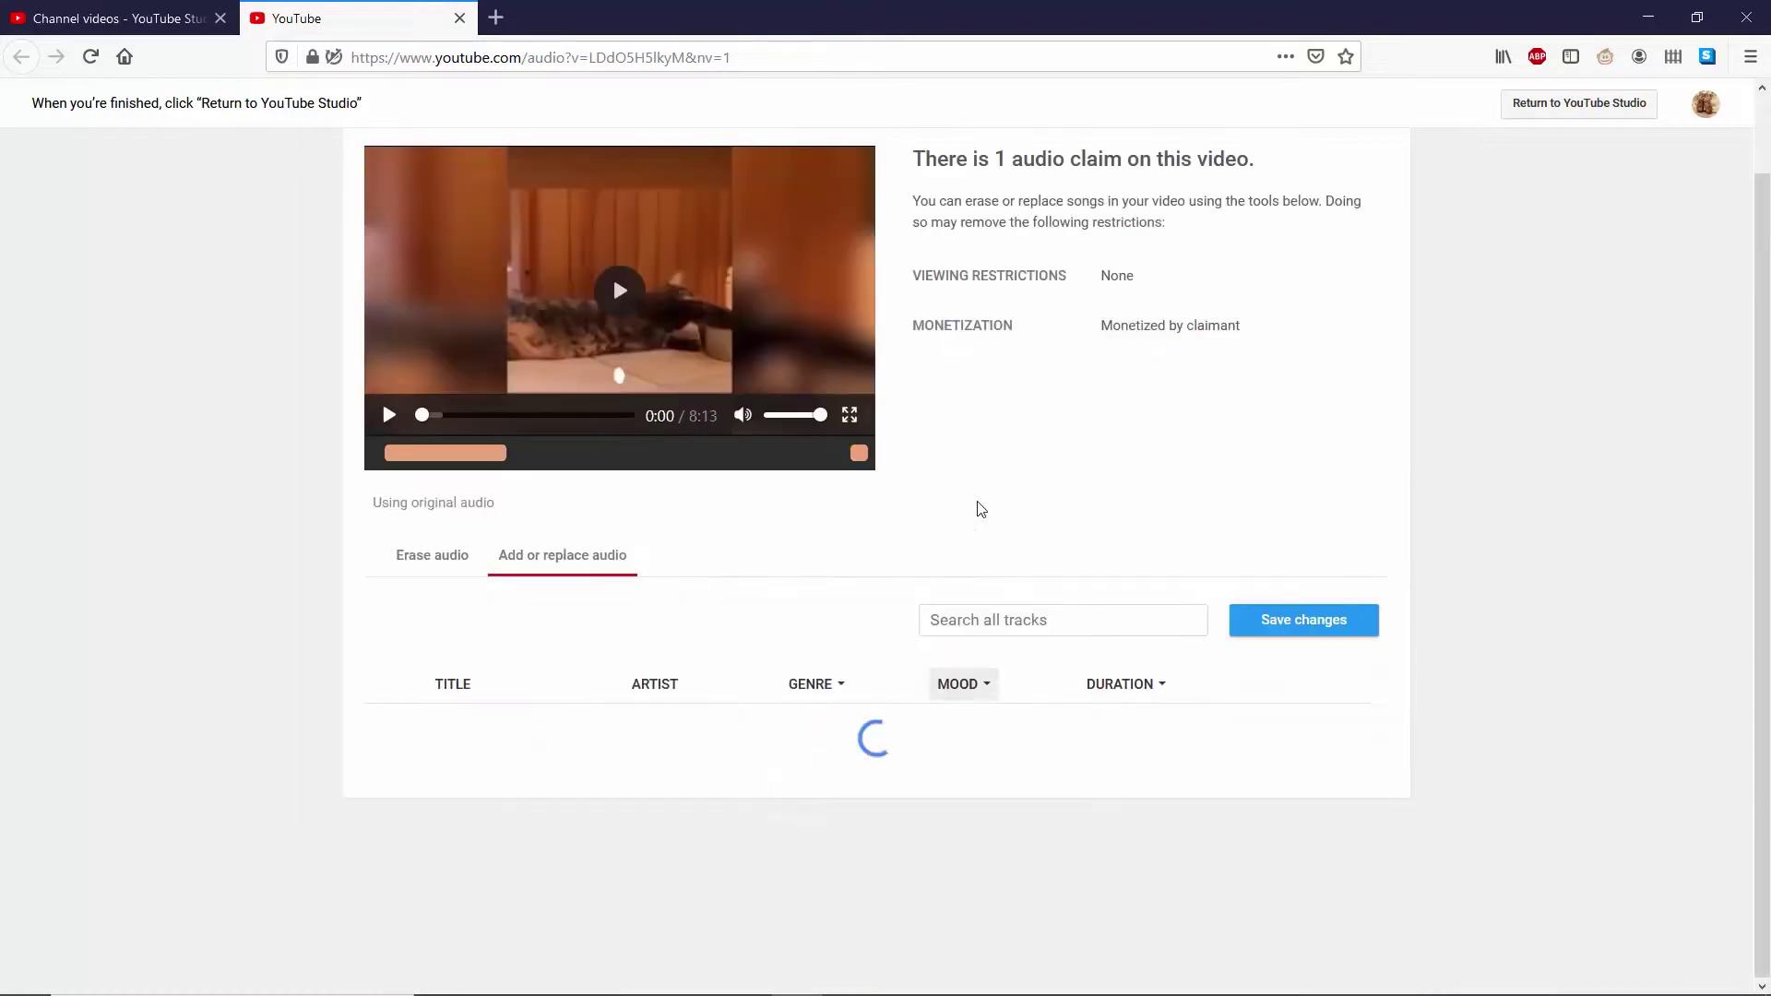
{"action": "scroll", "coordinate": [946, 477], "scroll_direction": "down", "scroll_amount": 2}
{"action": "left_click", "coordinate": [950, 466]}
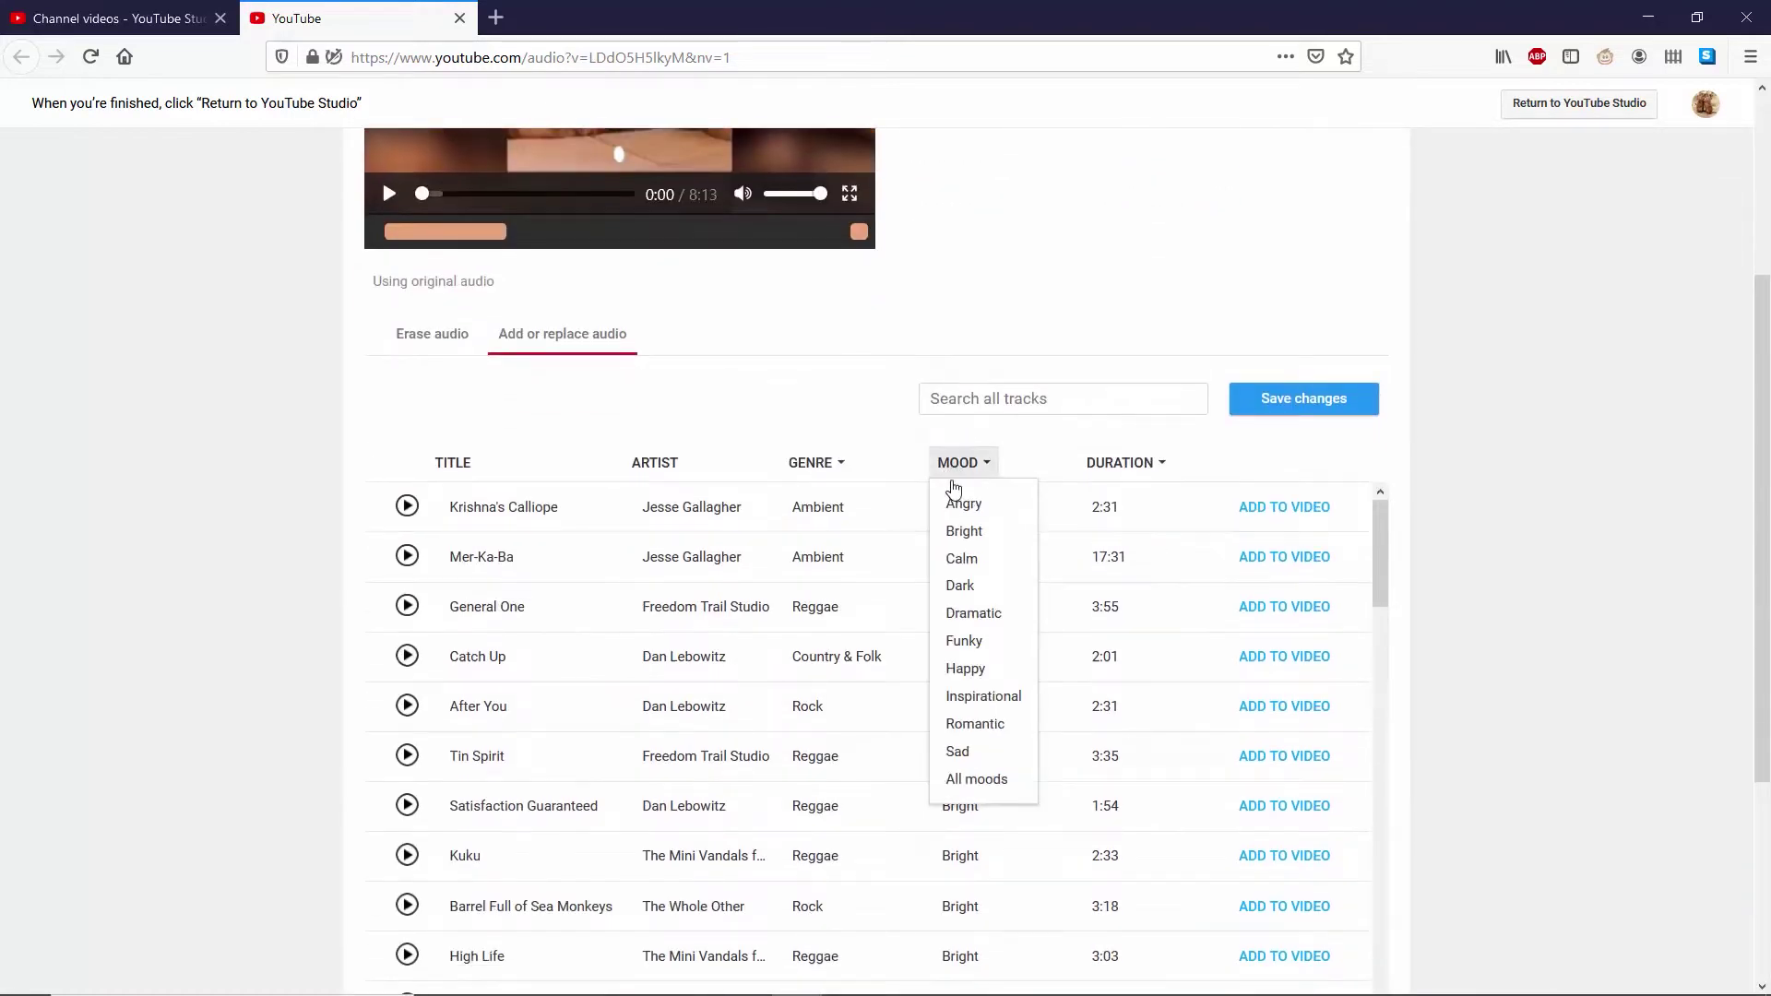
{"action": "left_click", "coordinate": [956, 611]}
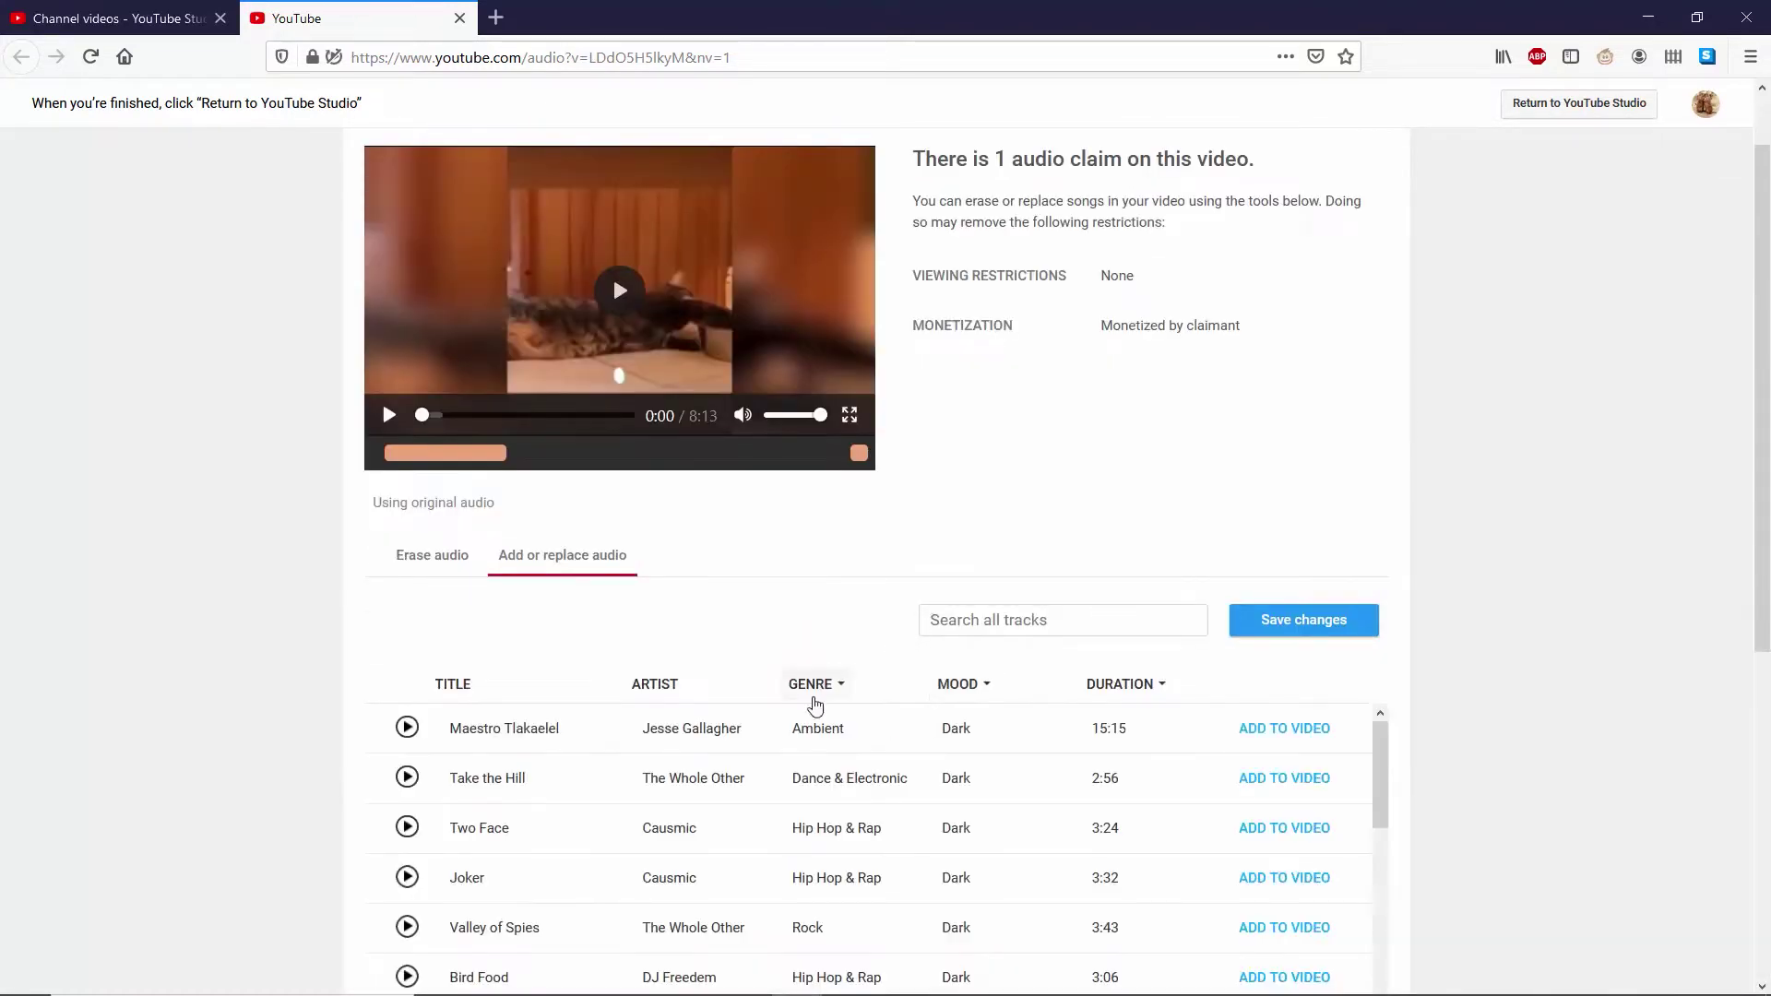
{"action": "left_click", "coordinate": [814, 685]}
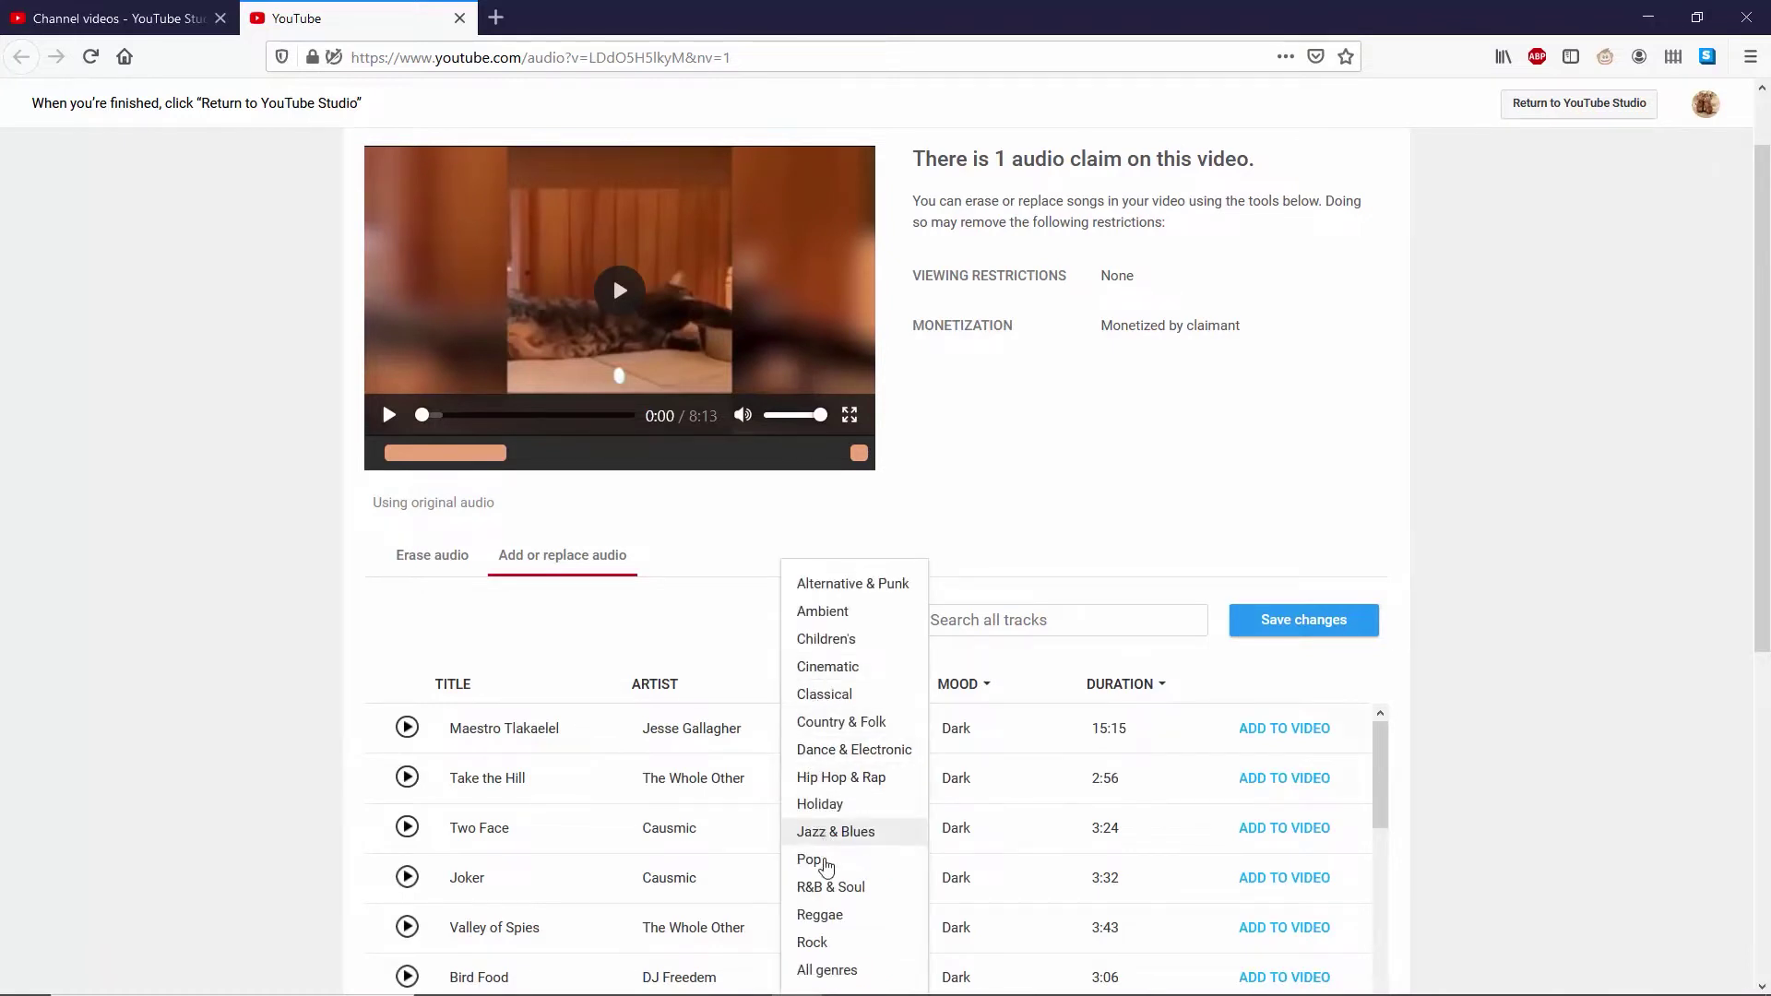
{"action": "left_click", "coordinate": [817, 859]}
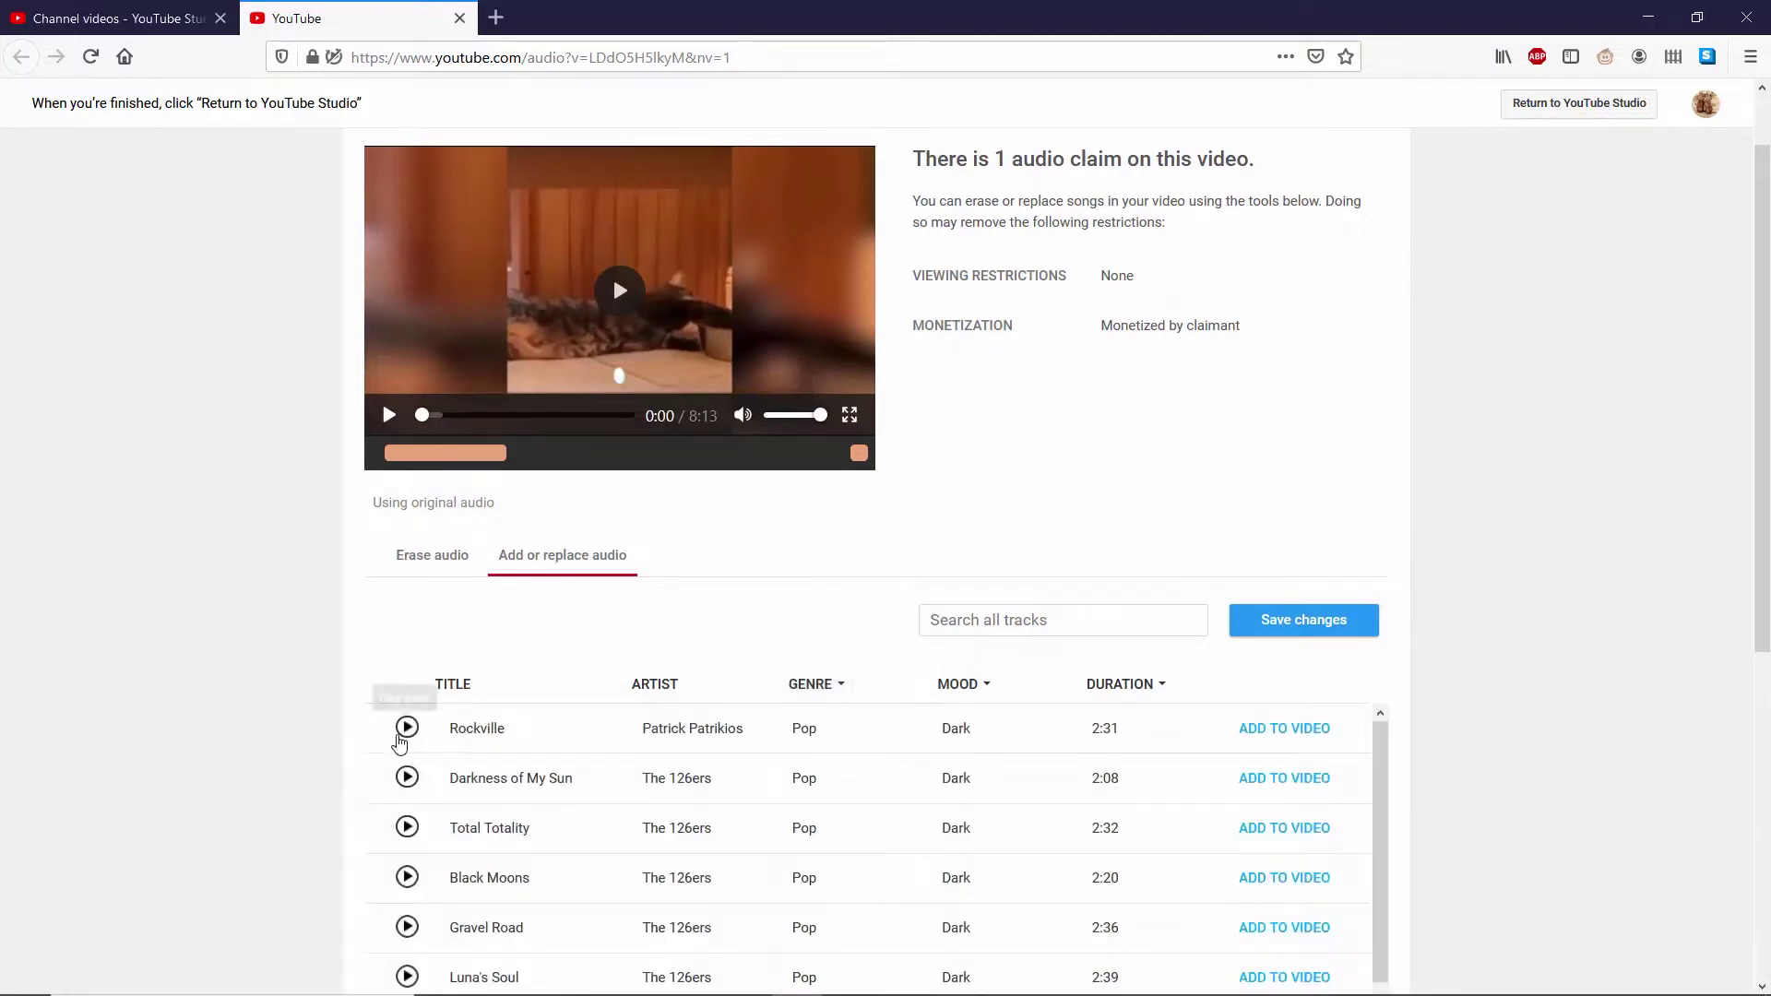
{"action": "left_click", "coordinate": [407, 728]}
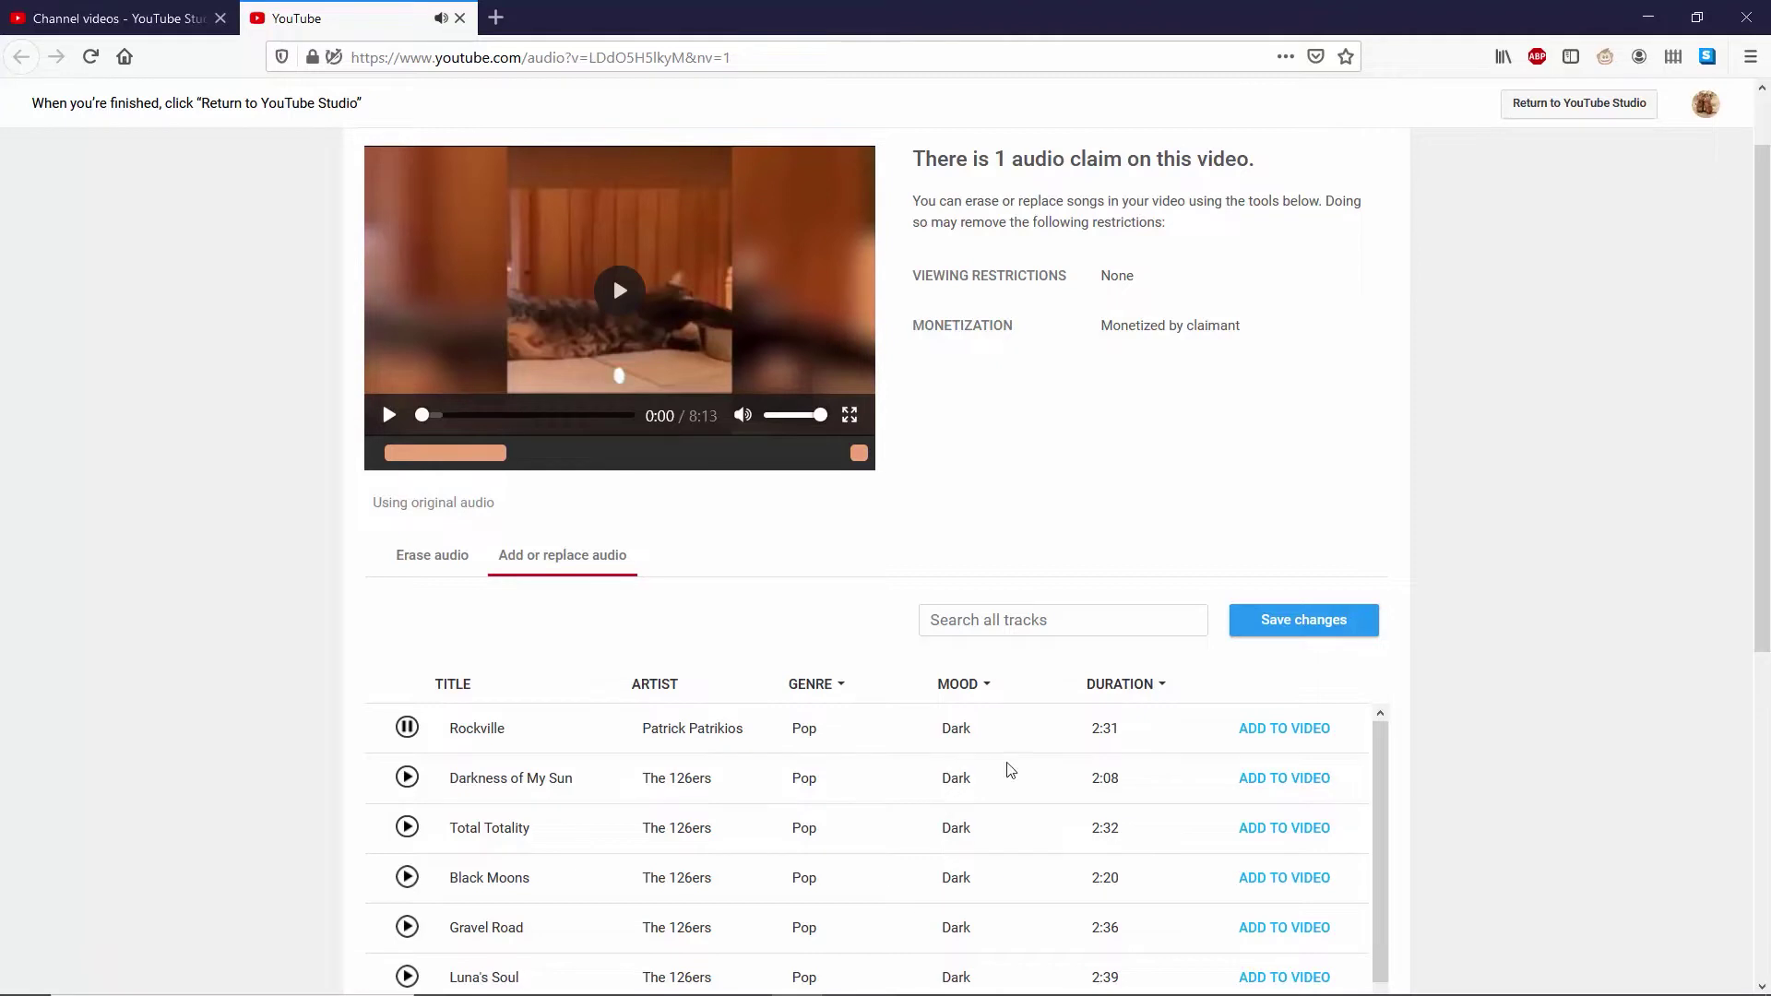
Filter to Cinematic, preview 'Hangin' with the Worms', and add it to the video.
{"action": "scroll", "coordinate": [557, 756], "scroll_direction": "down", "scroll_amount": 4}
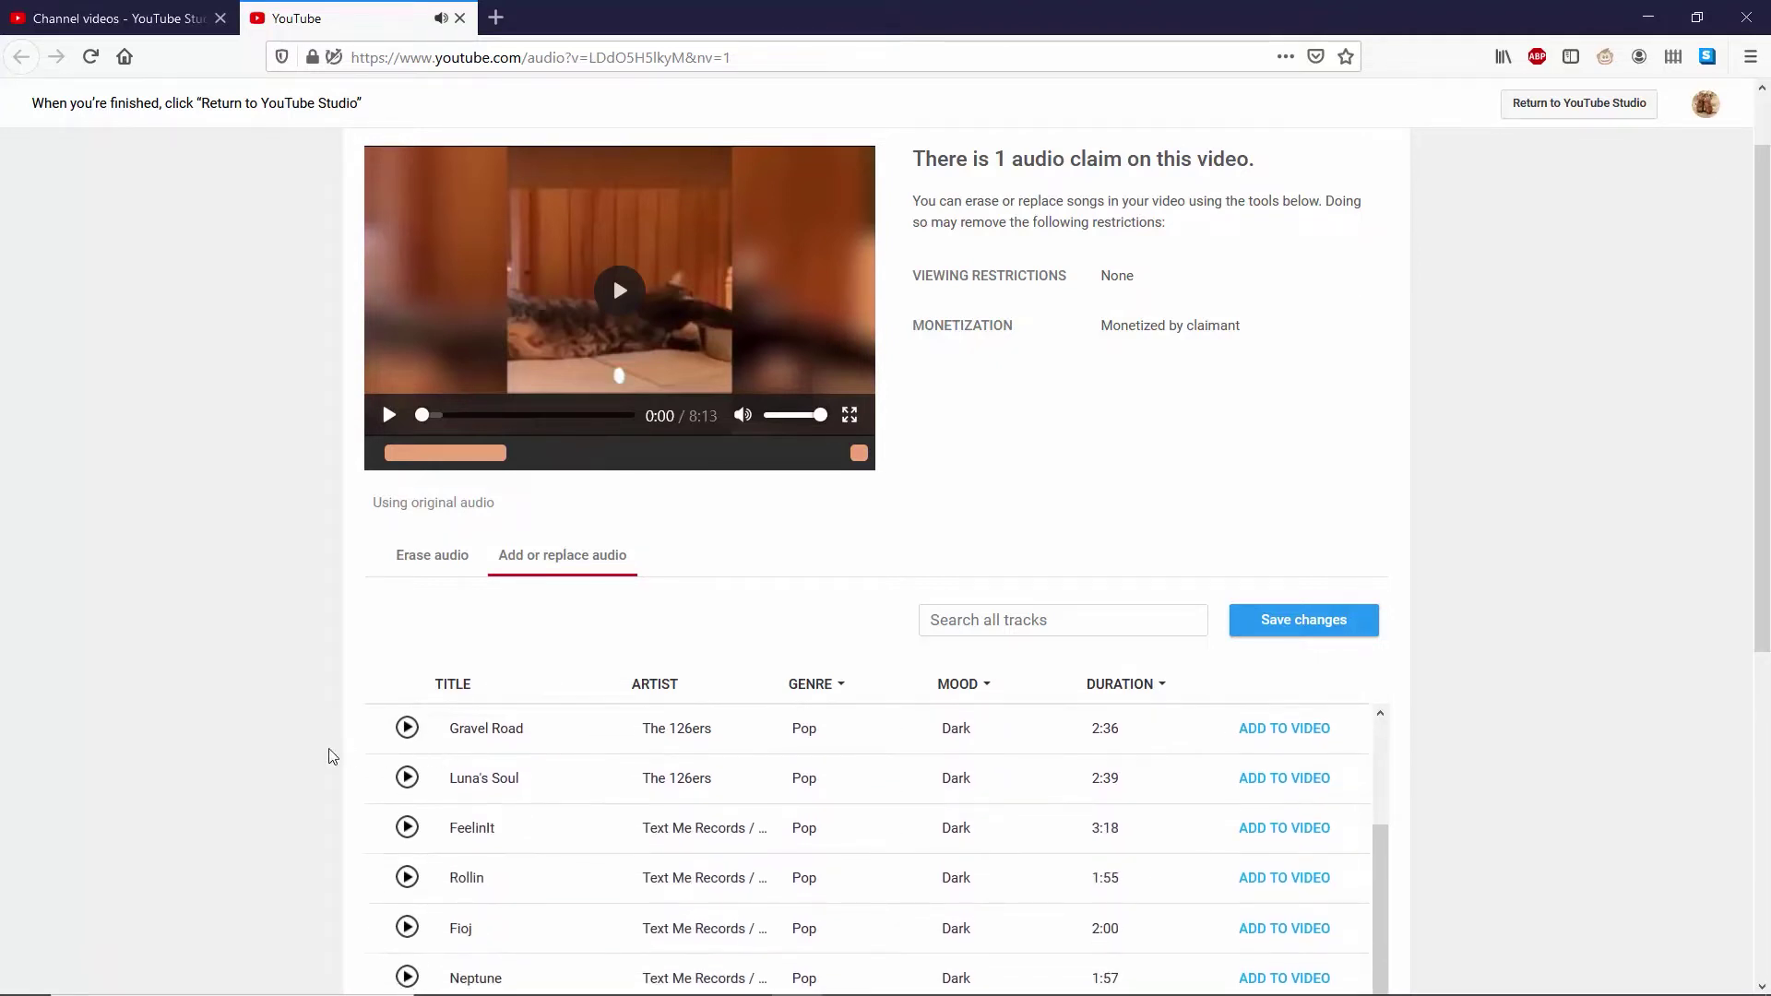
{"action": "scroll", "coordinate": [277, 738], "scroll_direction": "down", "scroll_amount": 1}
{"action": "scroll", "coordinate": [257, 732], "scroll_direction": "down", "scroll_amount": 3}
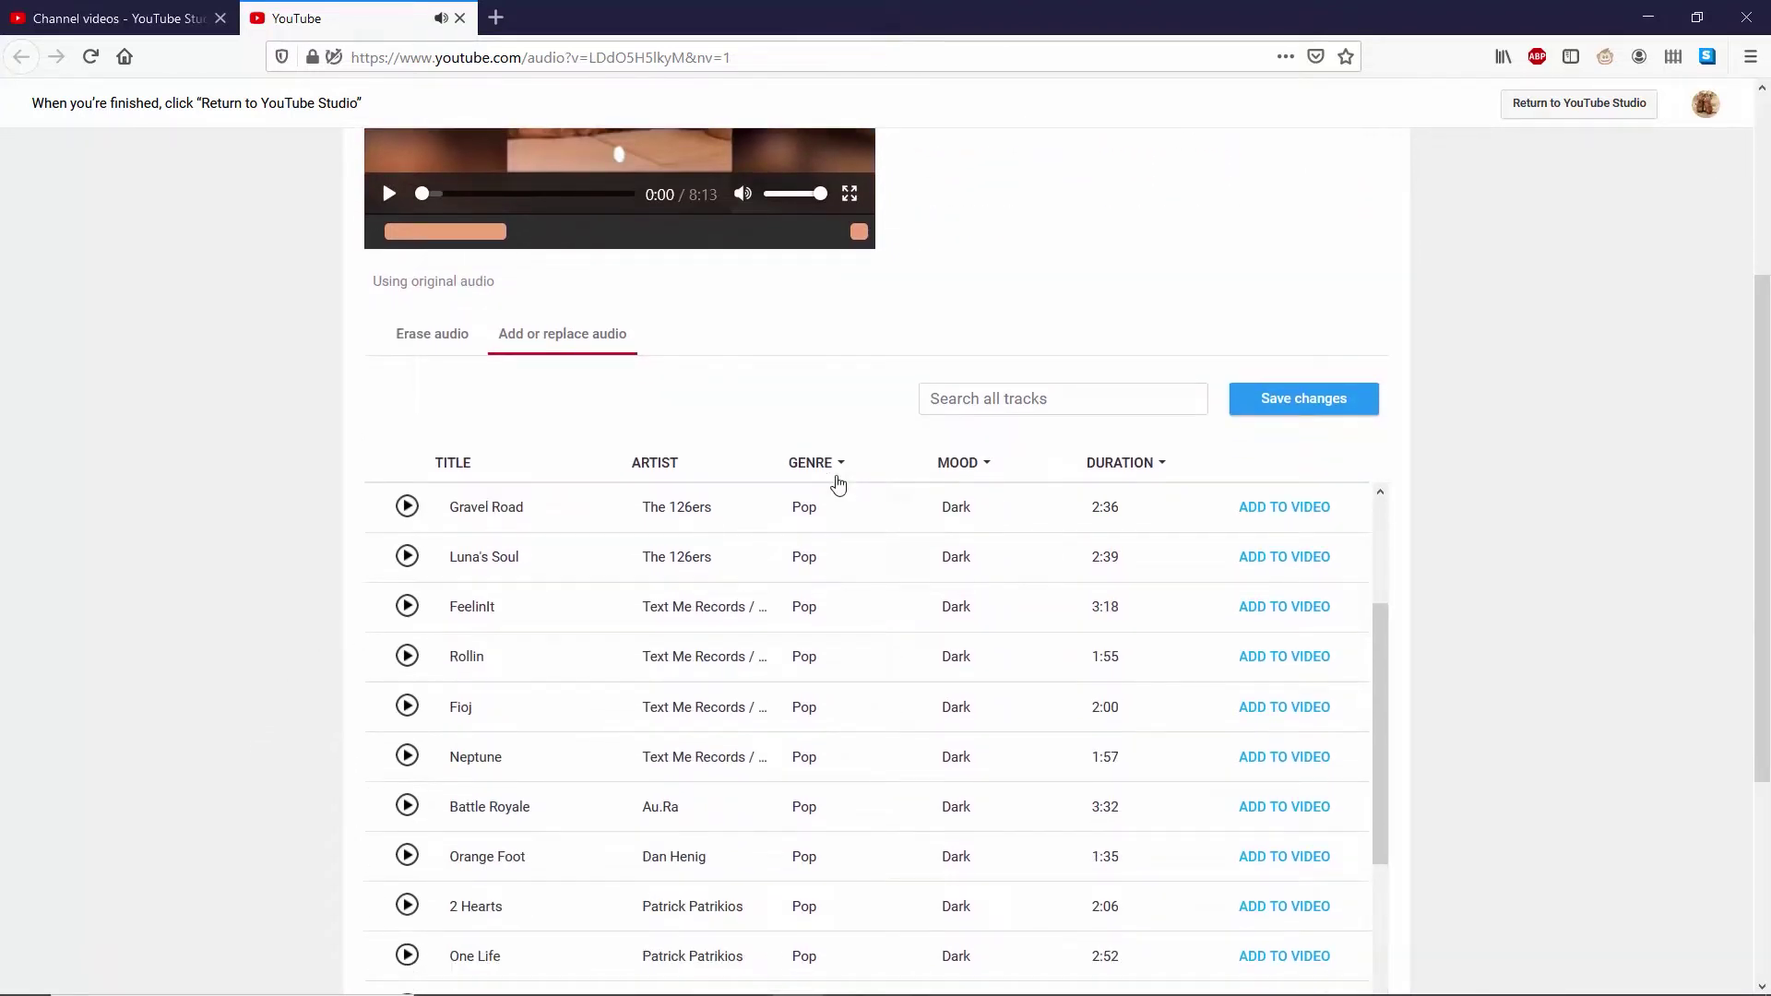
{"action": "left_click", "coordinate": [836, 466]}
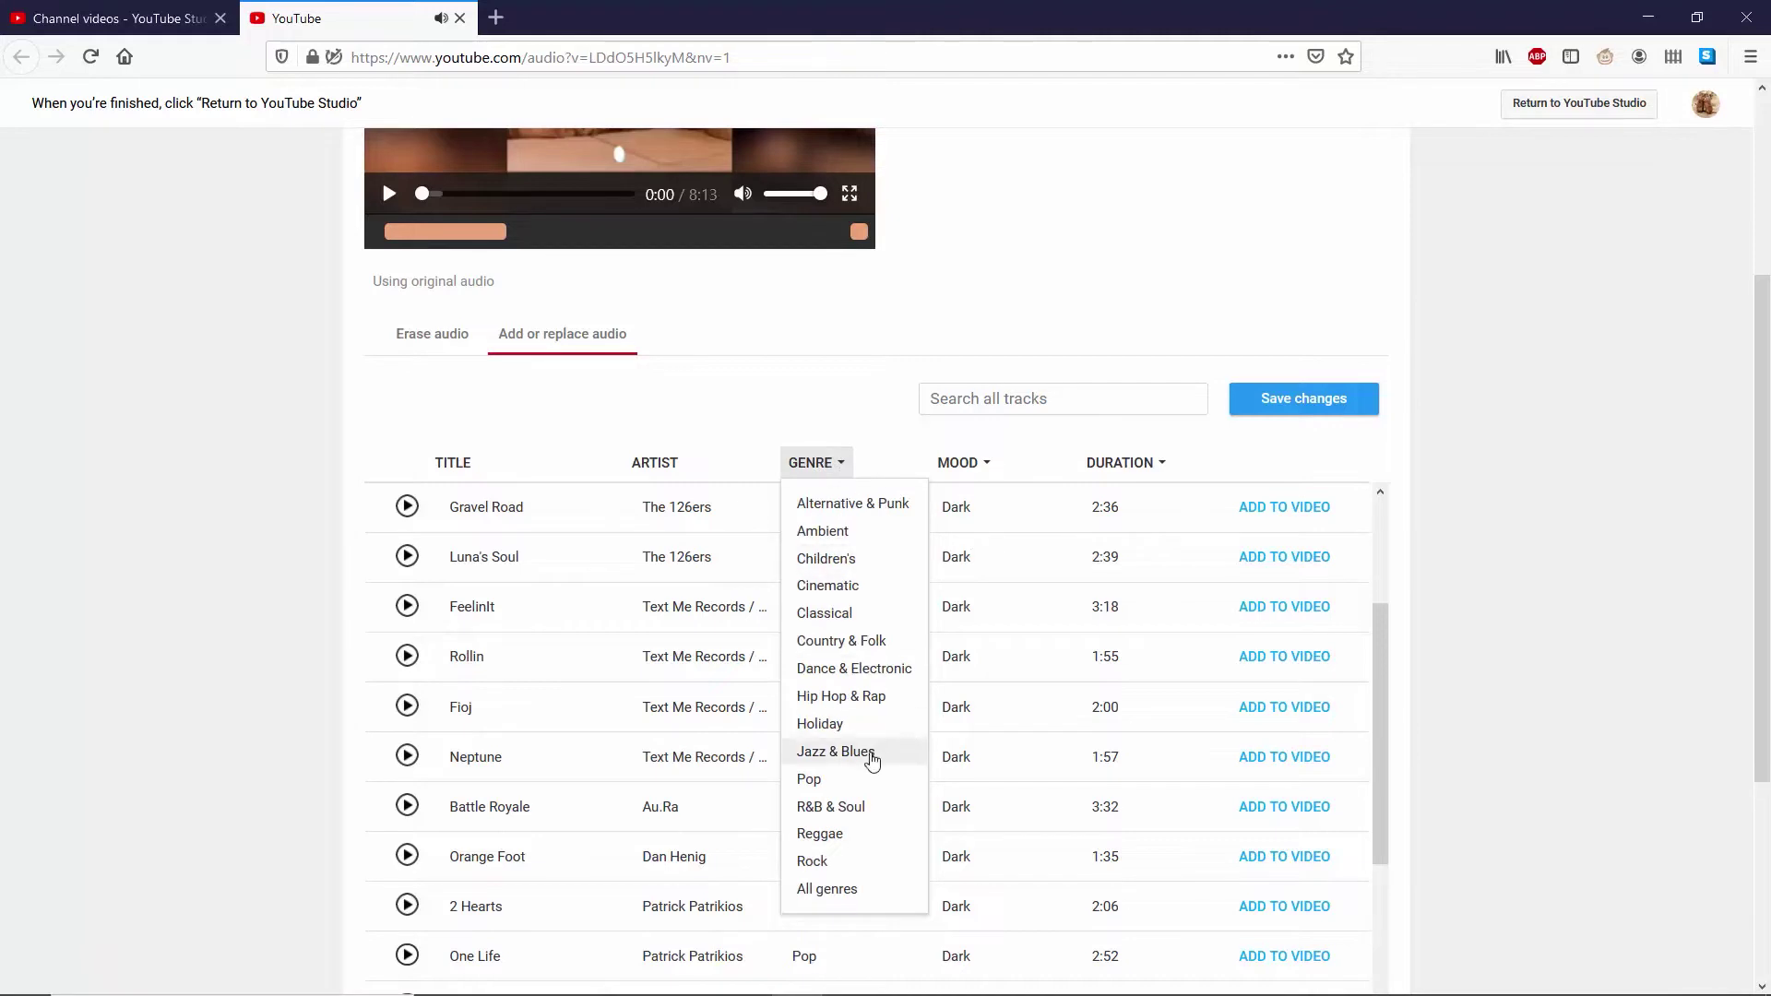
{"action": "left_click", "coordinate": [854, 586]}
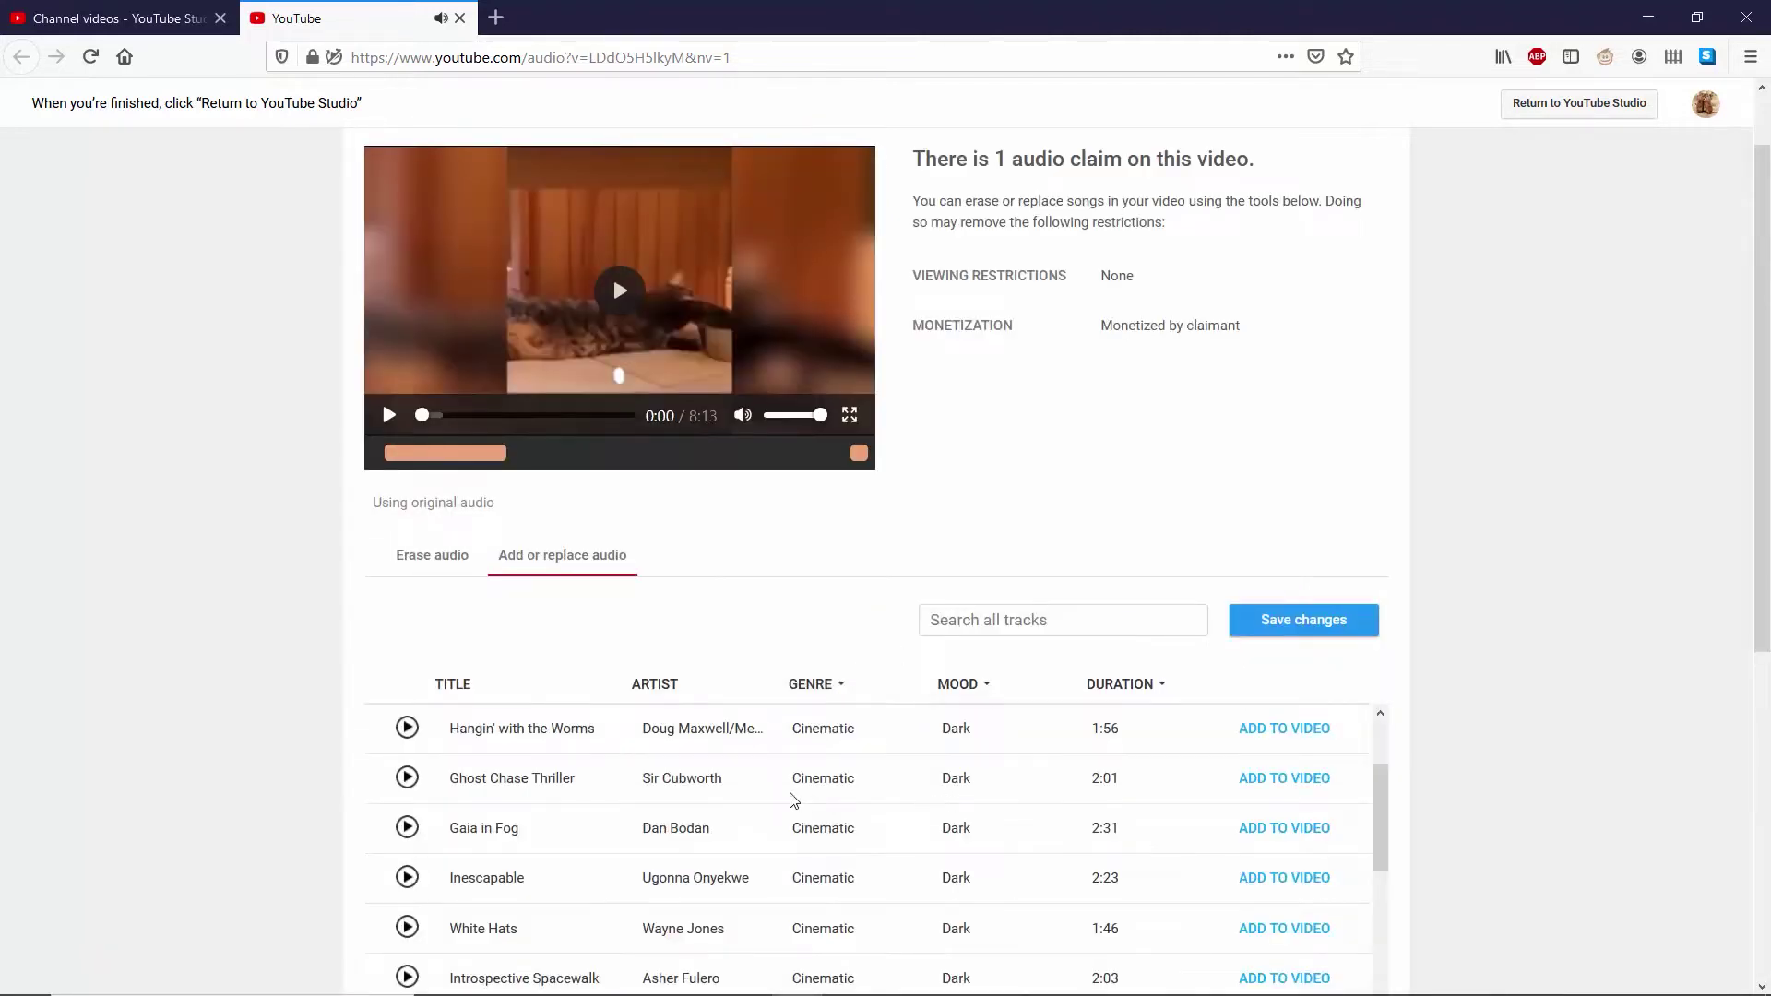
{"action": "left_click", "coordinate": [407, 728]}
{"action": "left_click", "coordinate": [1284, 728]}
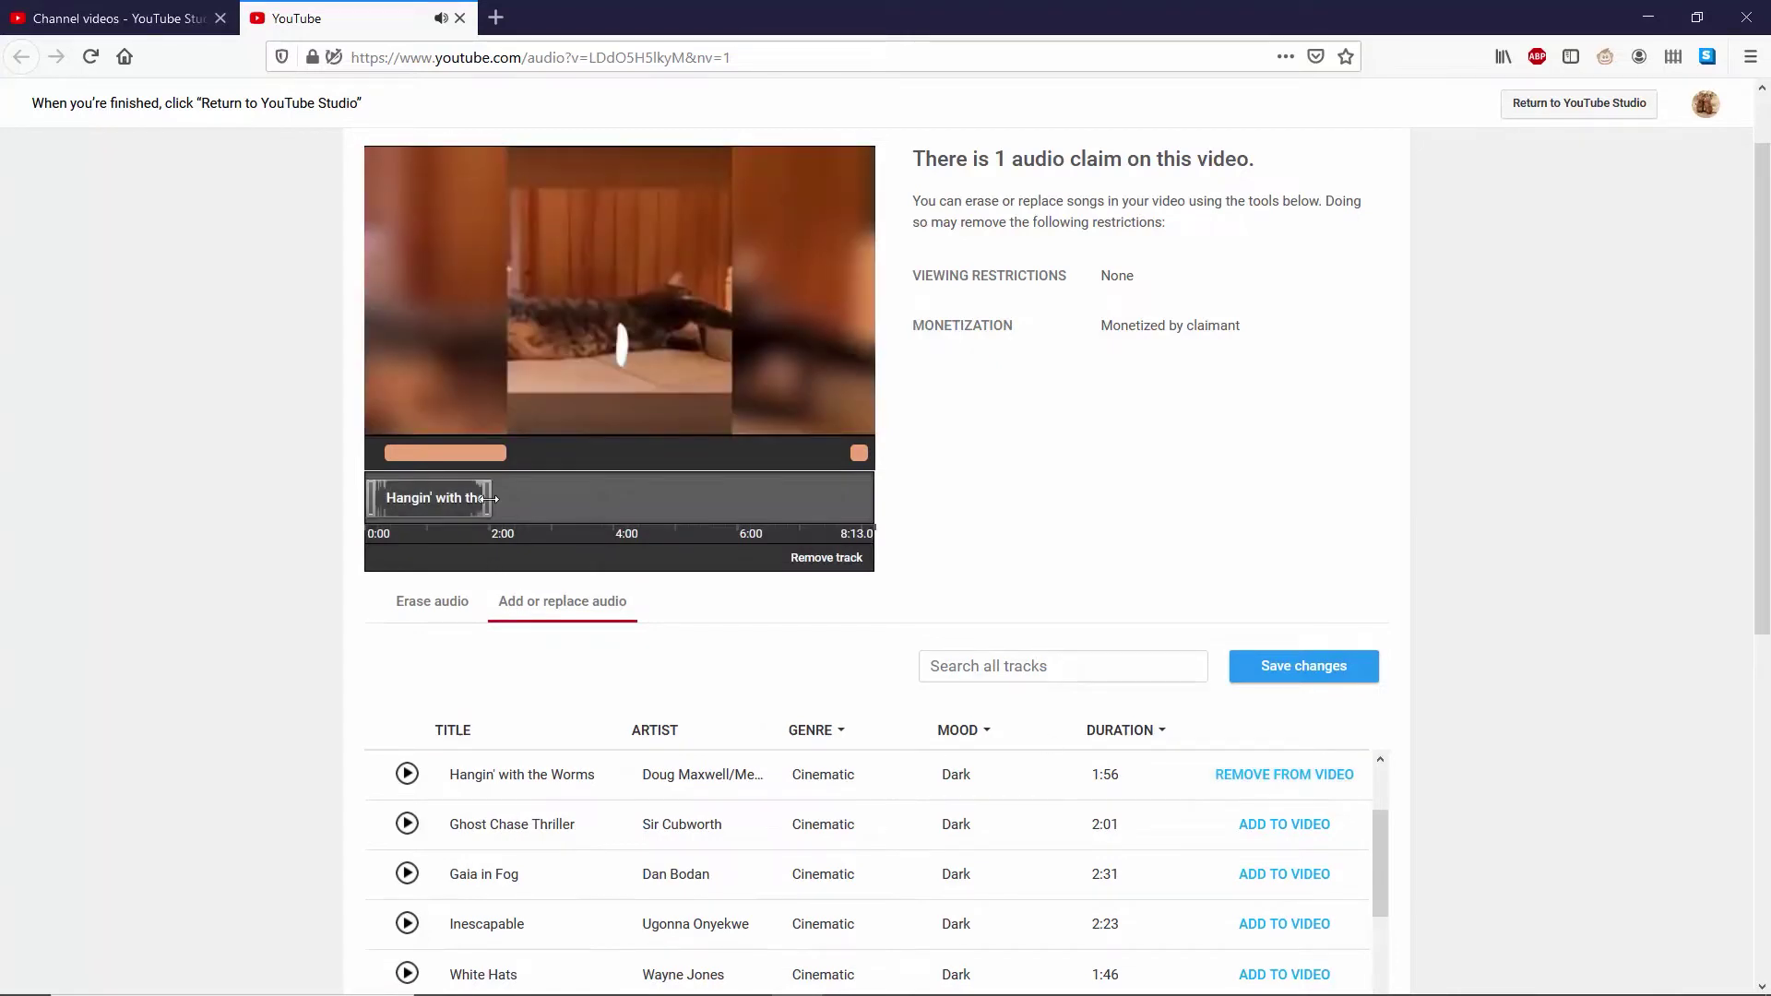
Preview the video with the added track, then close the audio editor tab.
{"action": "mouse_move", "coordinate": [404, 412]}
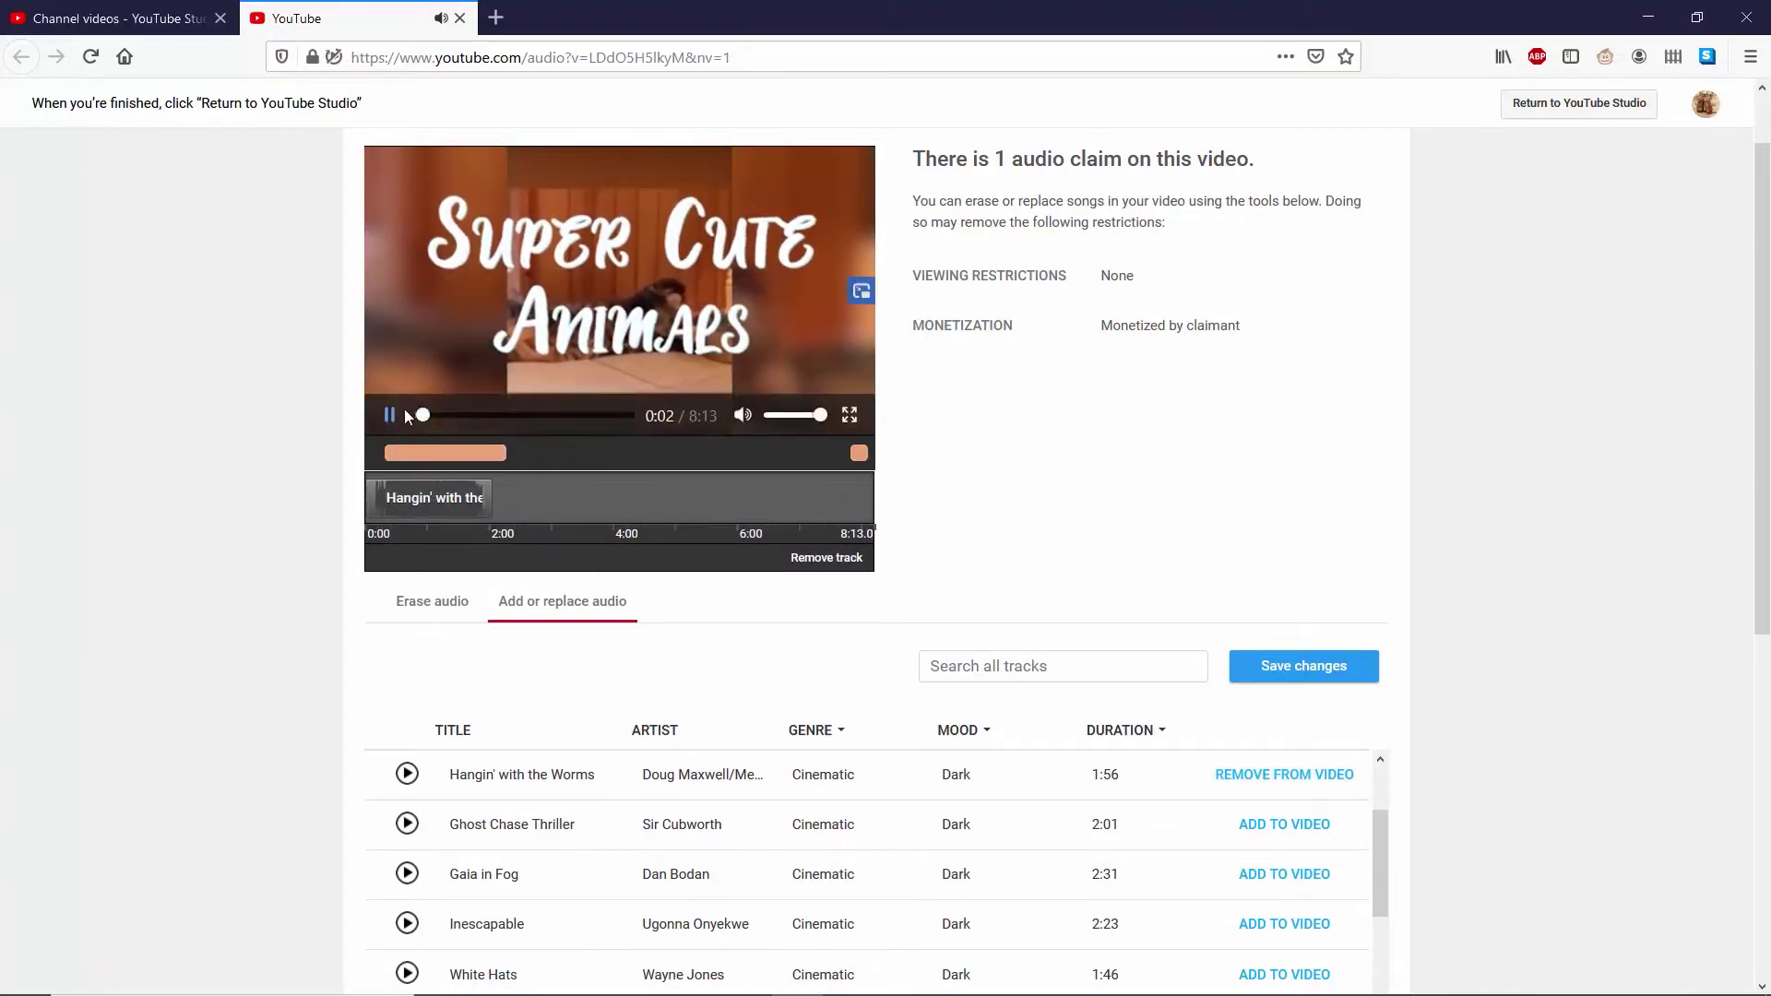
{"action": "scroll", "coordinate": [453, 422], "scroll_direction": "up", "scroll_amount": 2}
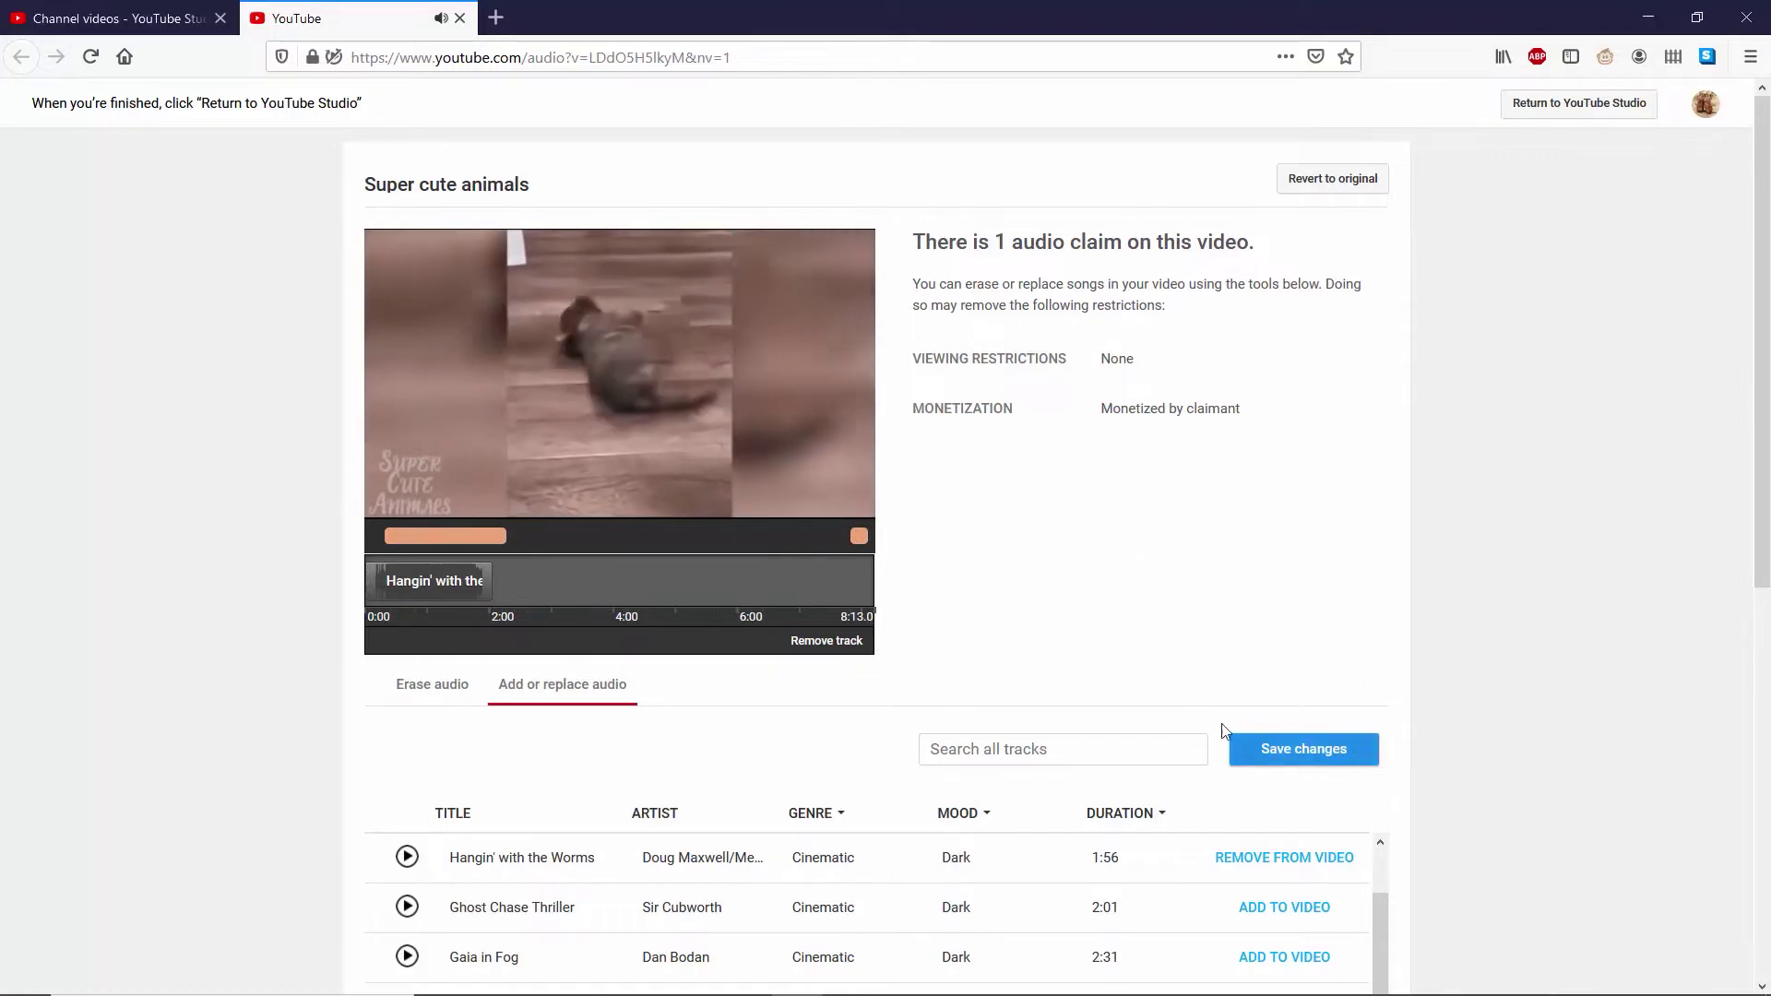
{"action": "left_click", "coordinate": [459, 18]}
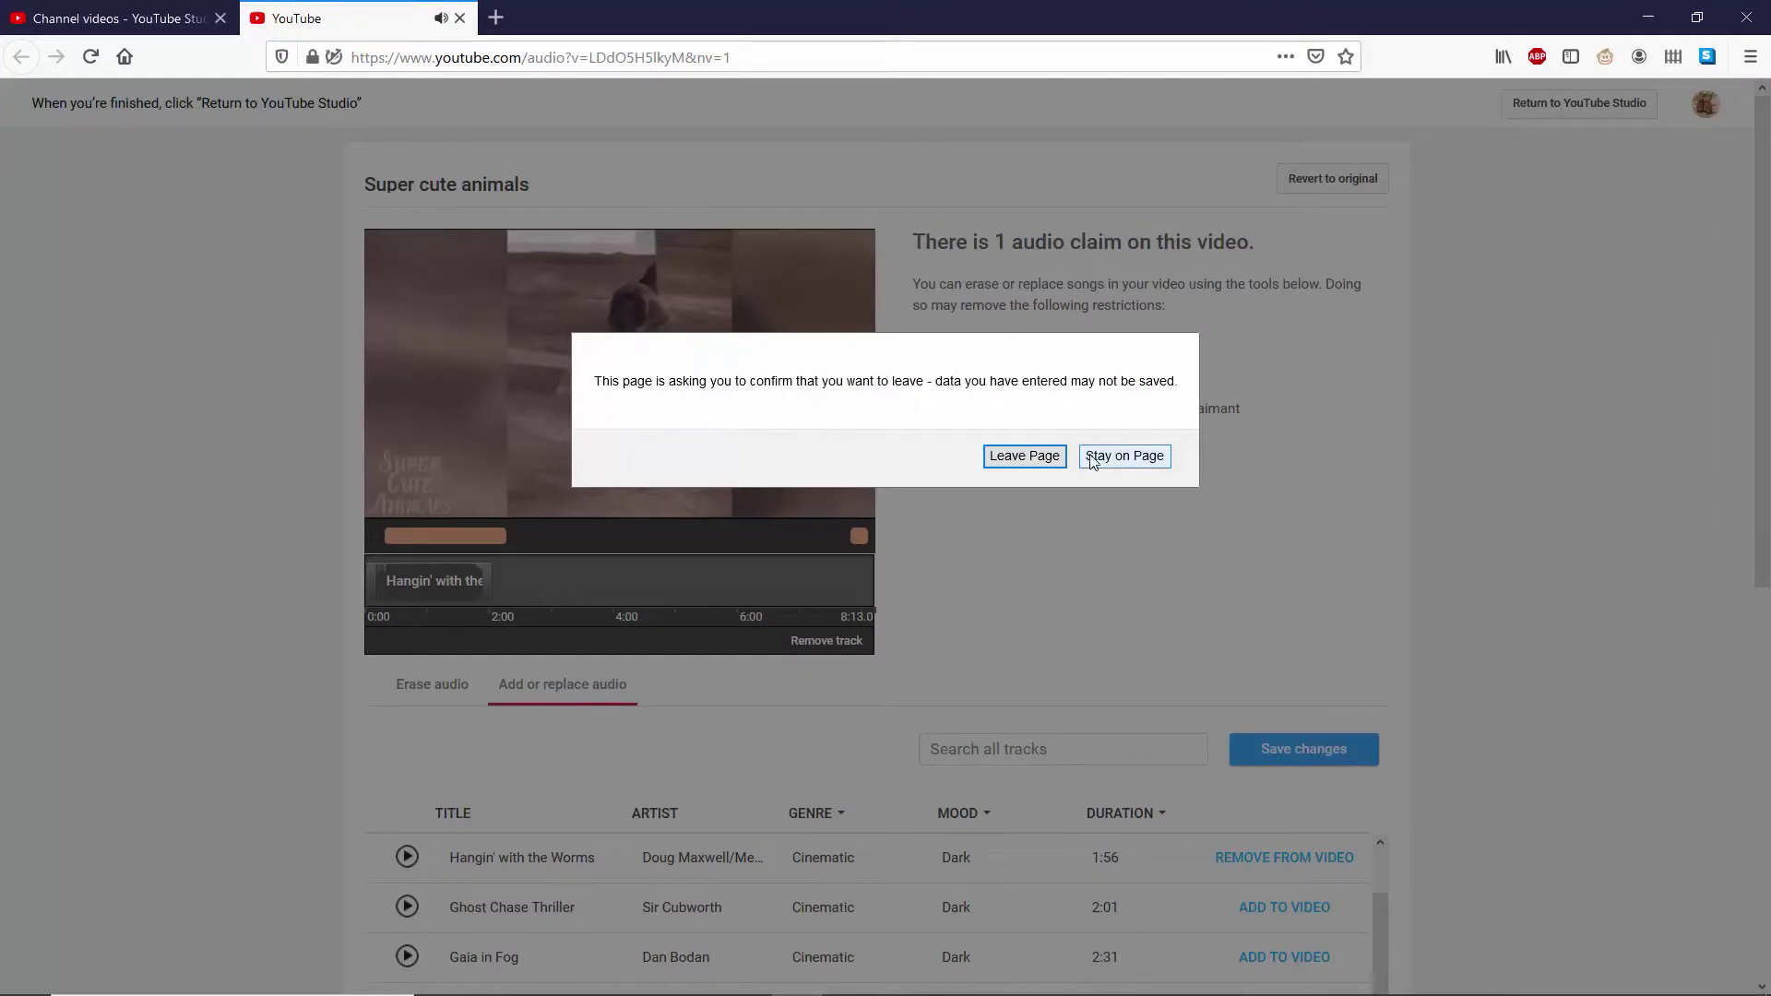
Leave the editor, start disputing 'Remembering summer', and tick the eligibility acknowledgement.
{"action": "left_click", "coordinate": [1043, 456]}
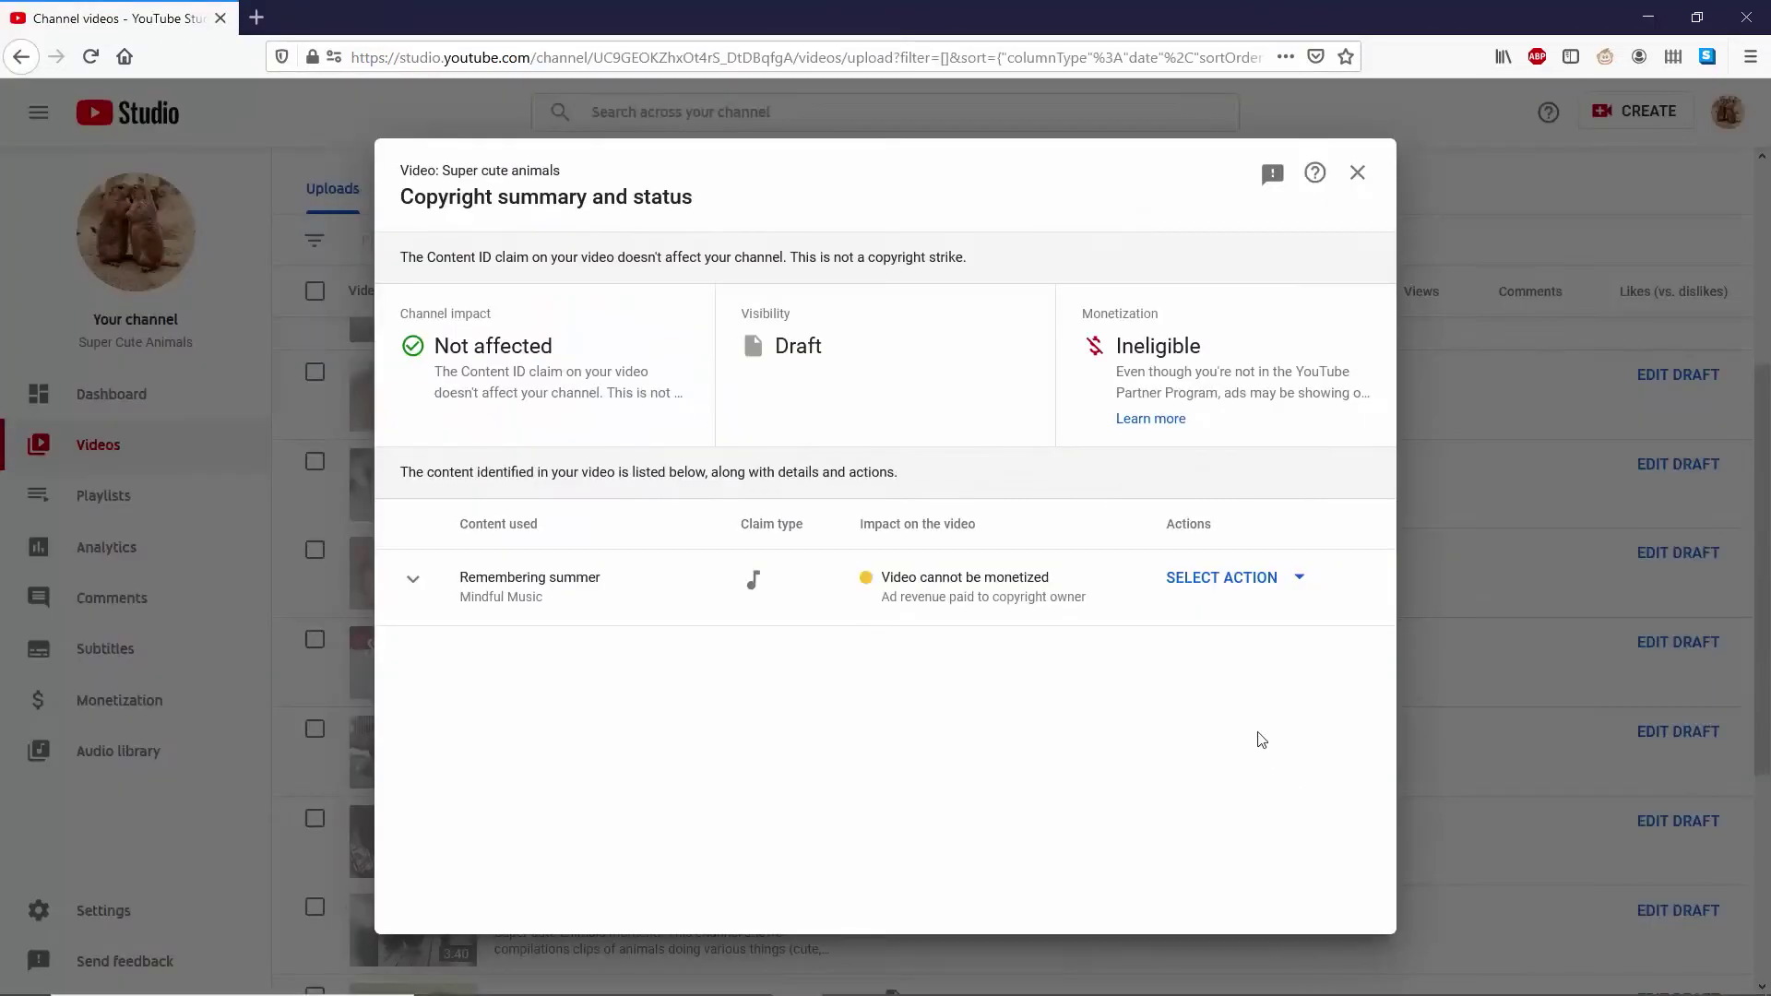
{"action": "left_click", "coordinate": [1254, 581]}
{"action": "left_click", "coordinate": [1264, 774]}
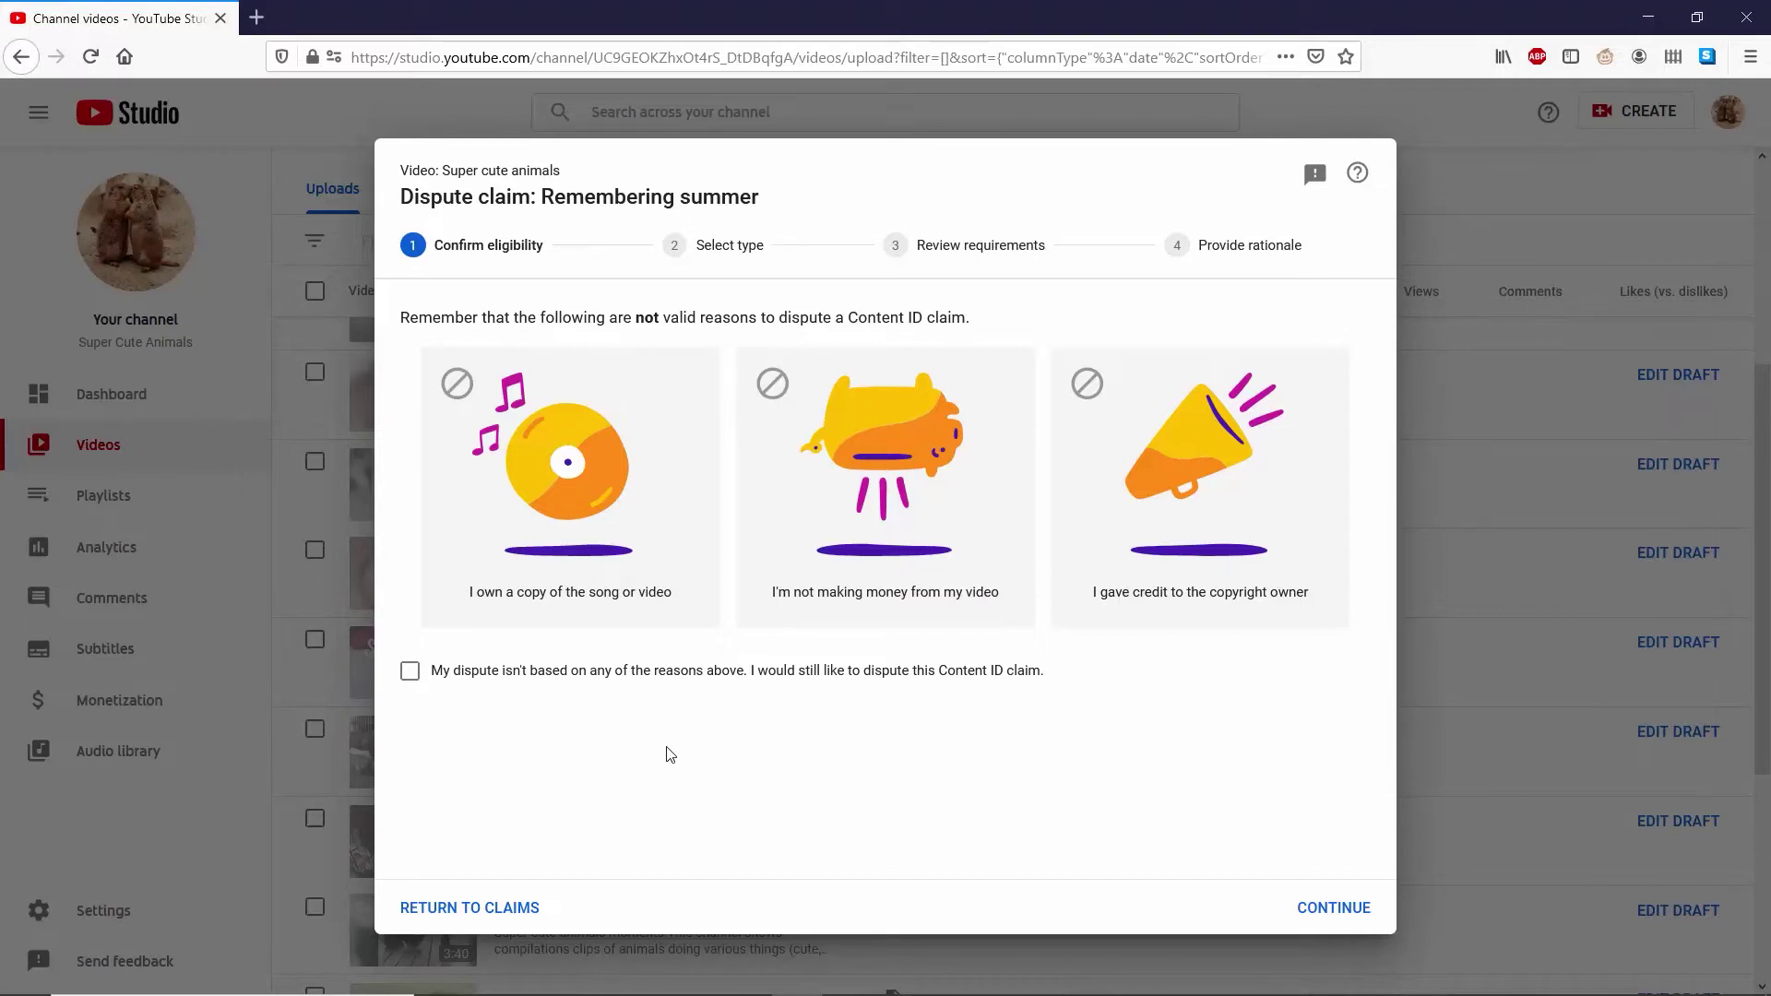
{"action": "mouse_move", "coordinate": [587, 581]}
{"action": "mouse_move", "coordinate": [1217, 616]}
{"action": "left_click", "coordinate": [604, 673]}
Advance to the dispute type step and choose Public domain as the reason.
{"action": "left_click", "coordinate": [1325, 911]}
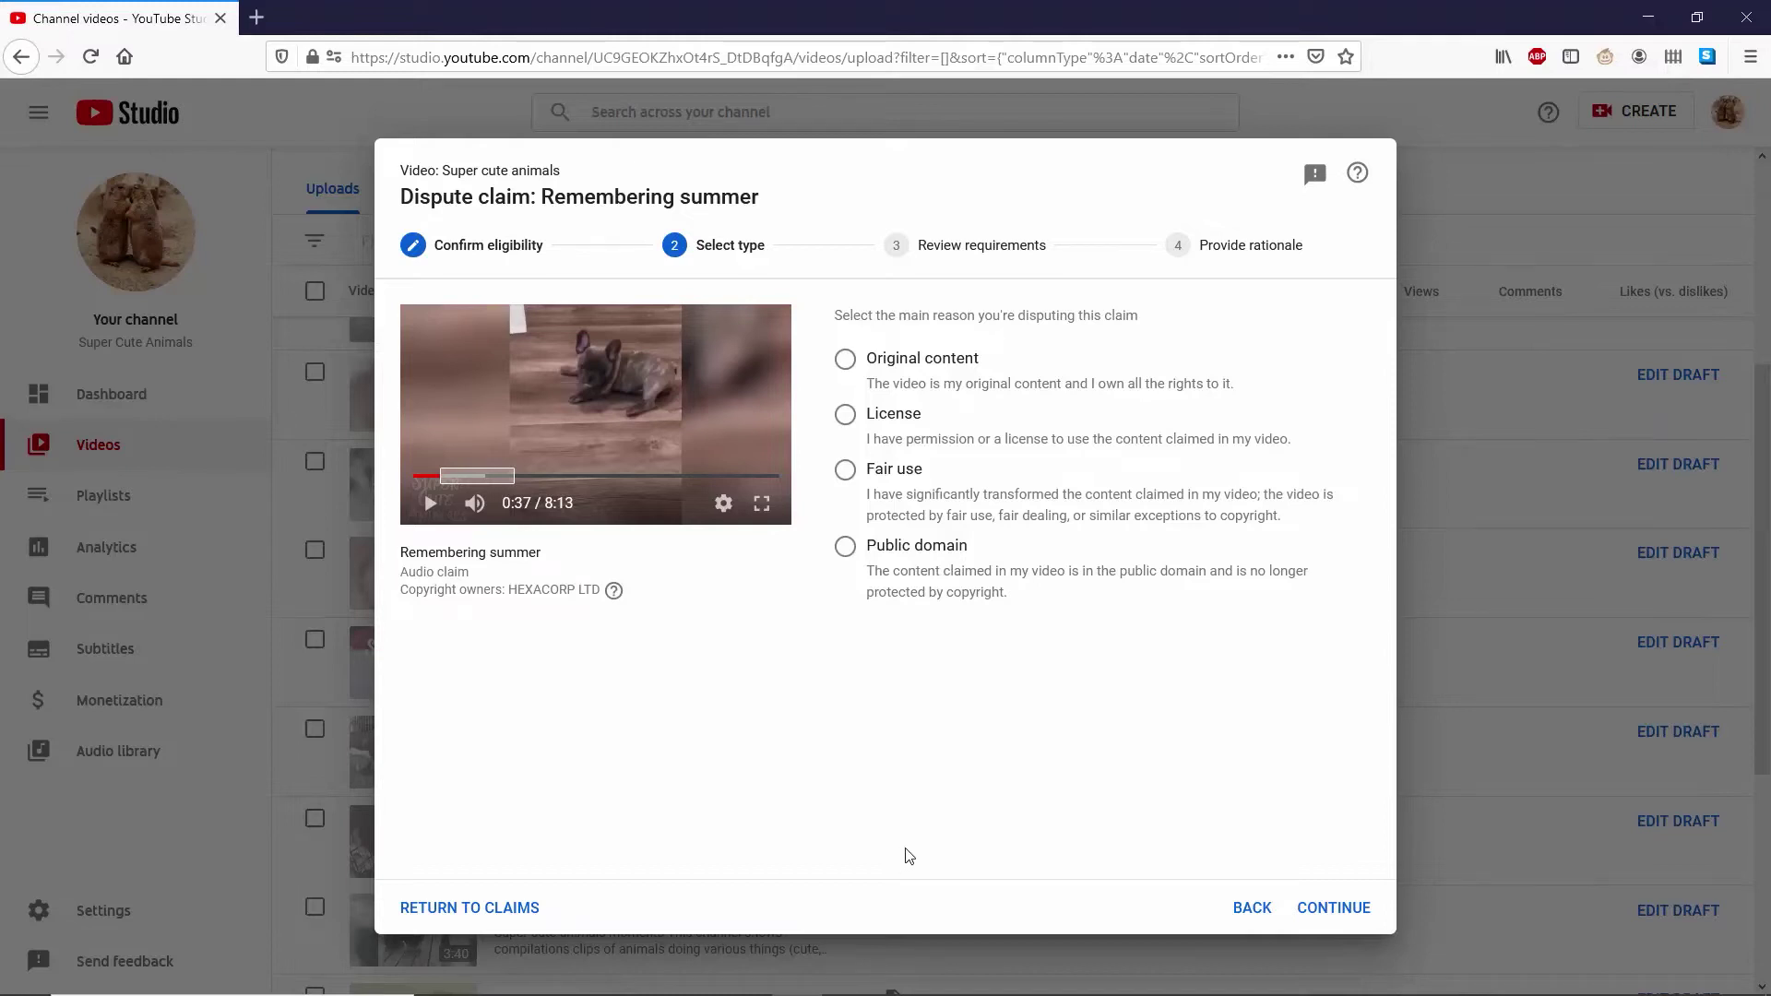
{"action": "left_click", "coordinate": [846, 552]}
Affirm the content is public domain on Review requirements and advance to Provide rationale.
{"action": "left_click", "coordinate": [1324, 904]}
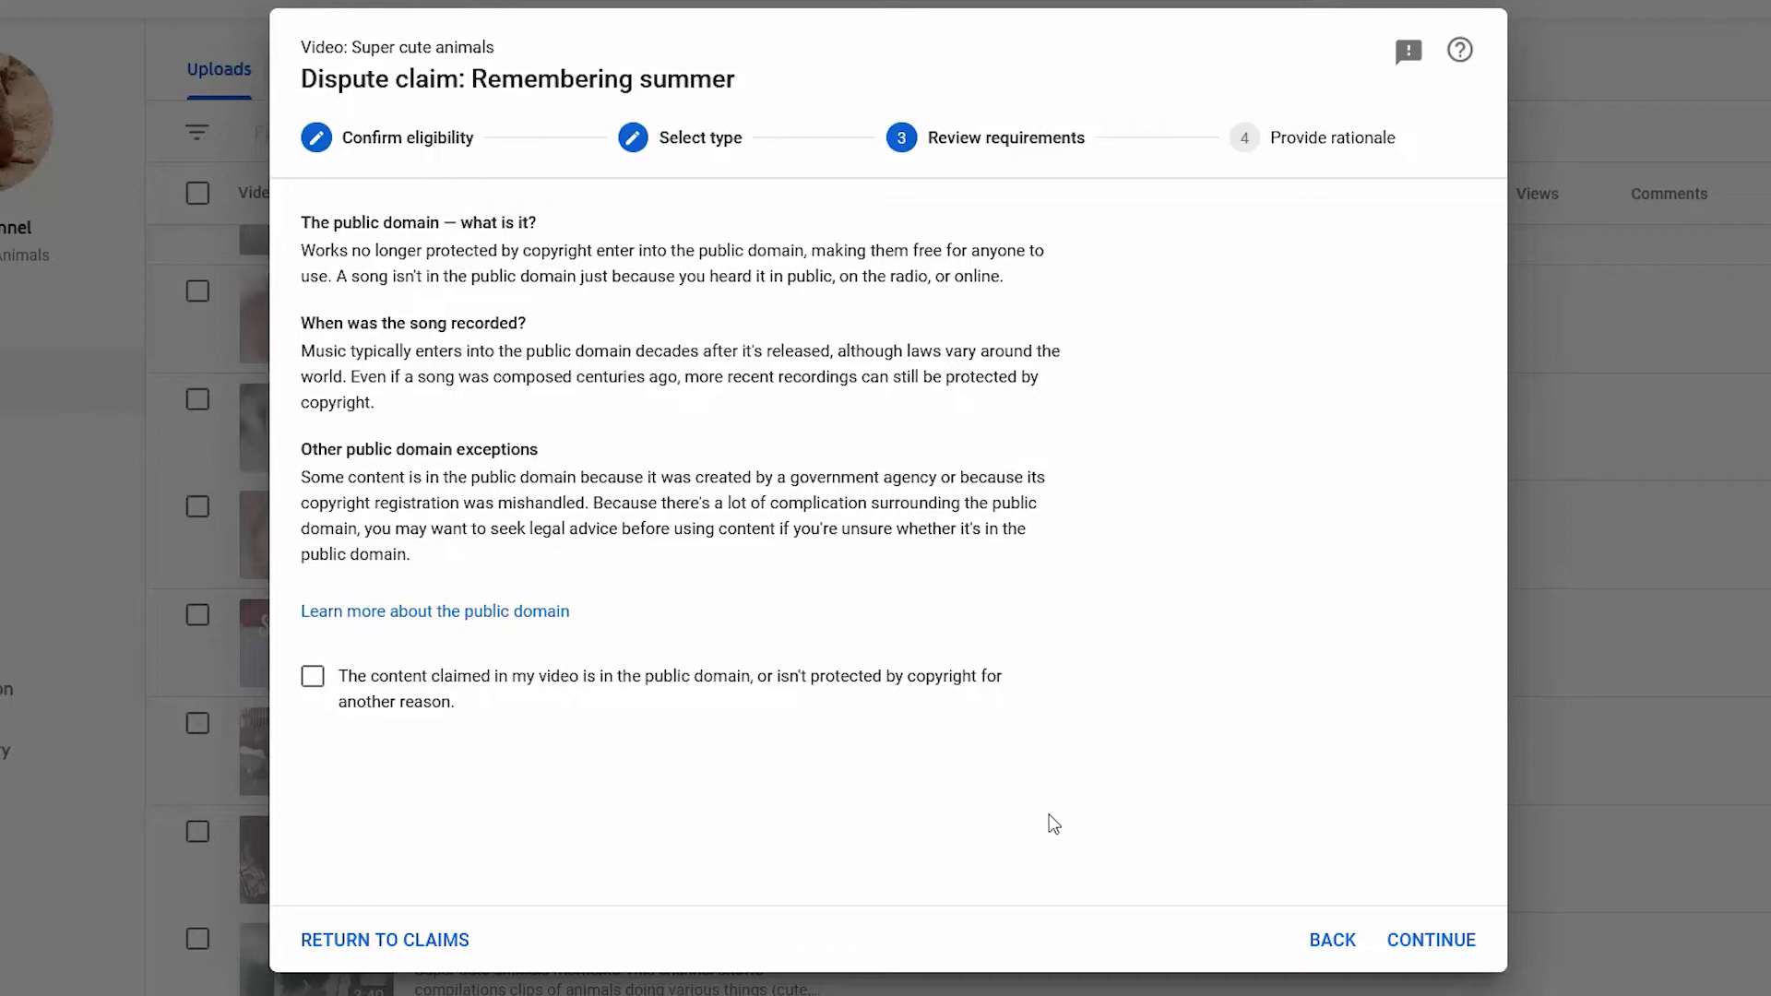
{"action": "left_click", "coordinate": [388, 686]}
{"action": "left_click", "coordinate": [1431, 943]}
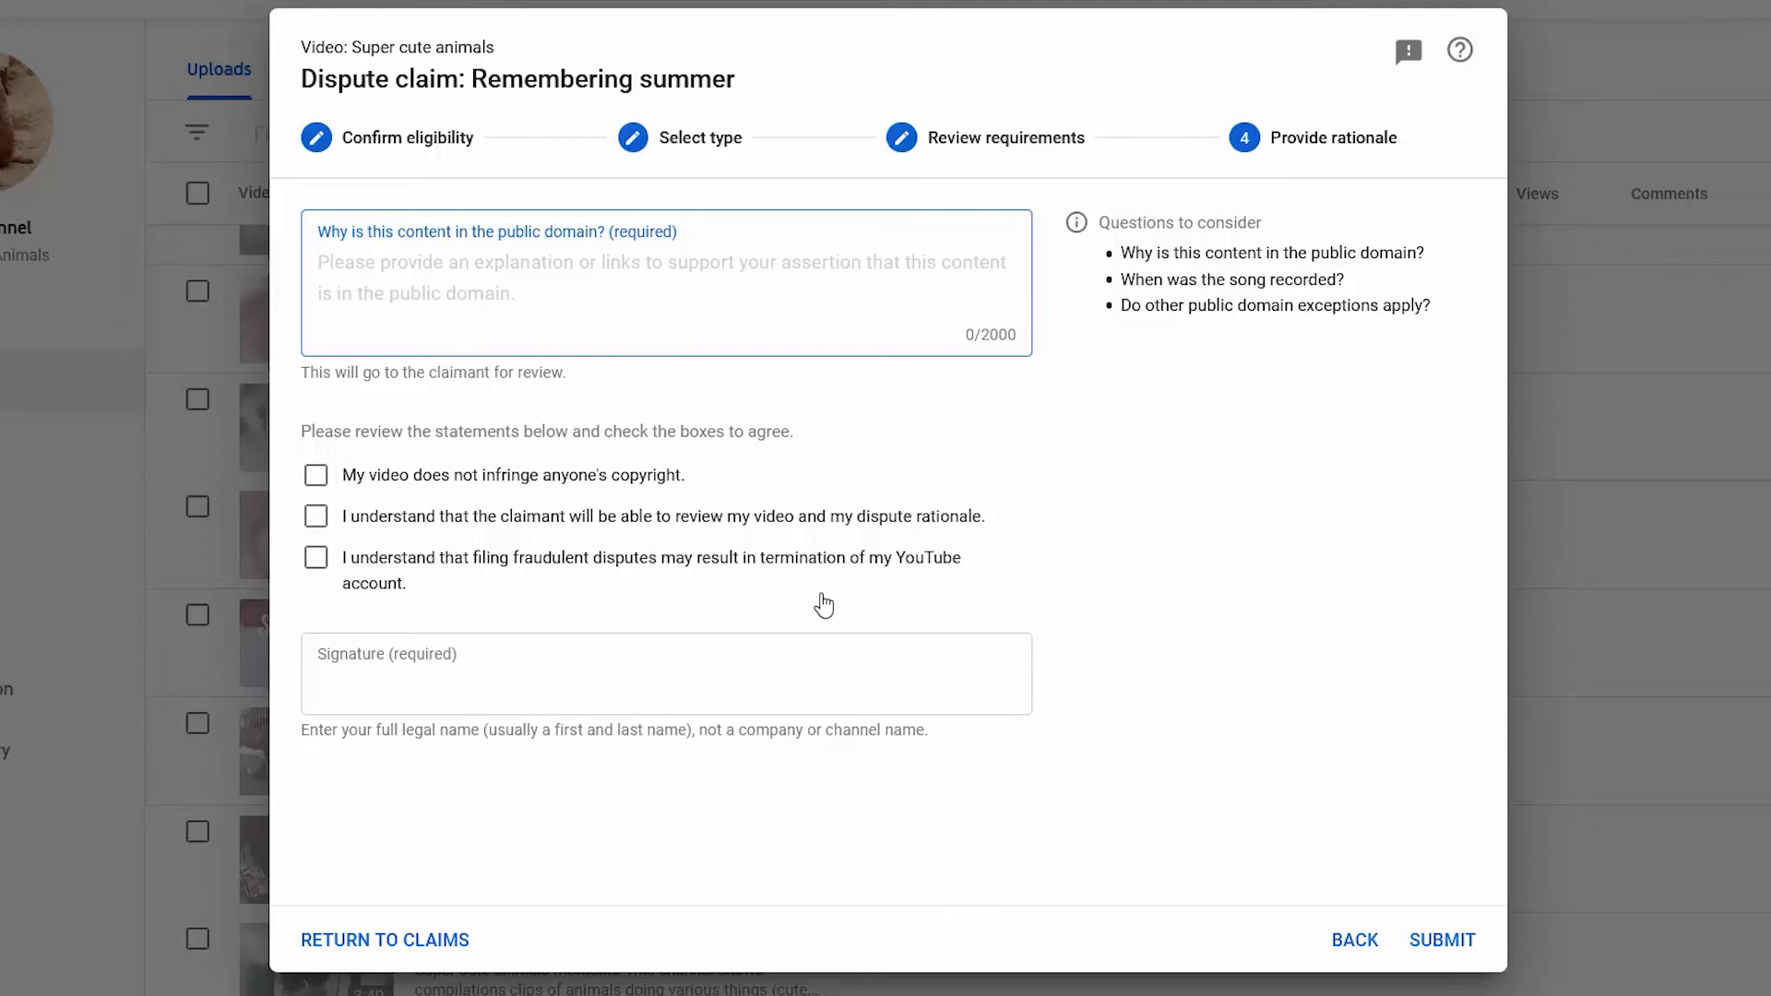
Begin filling in the dispute's signature field and public-domain rationale box.
{"action": "left_click", "coordinate": [771, 672]}
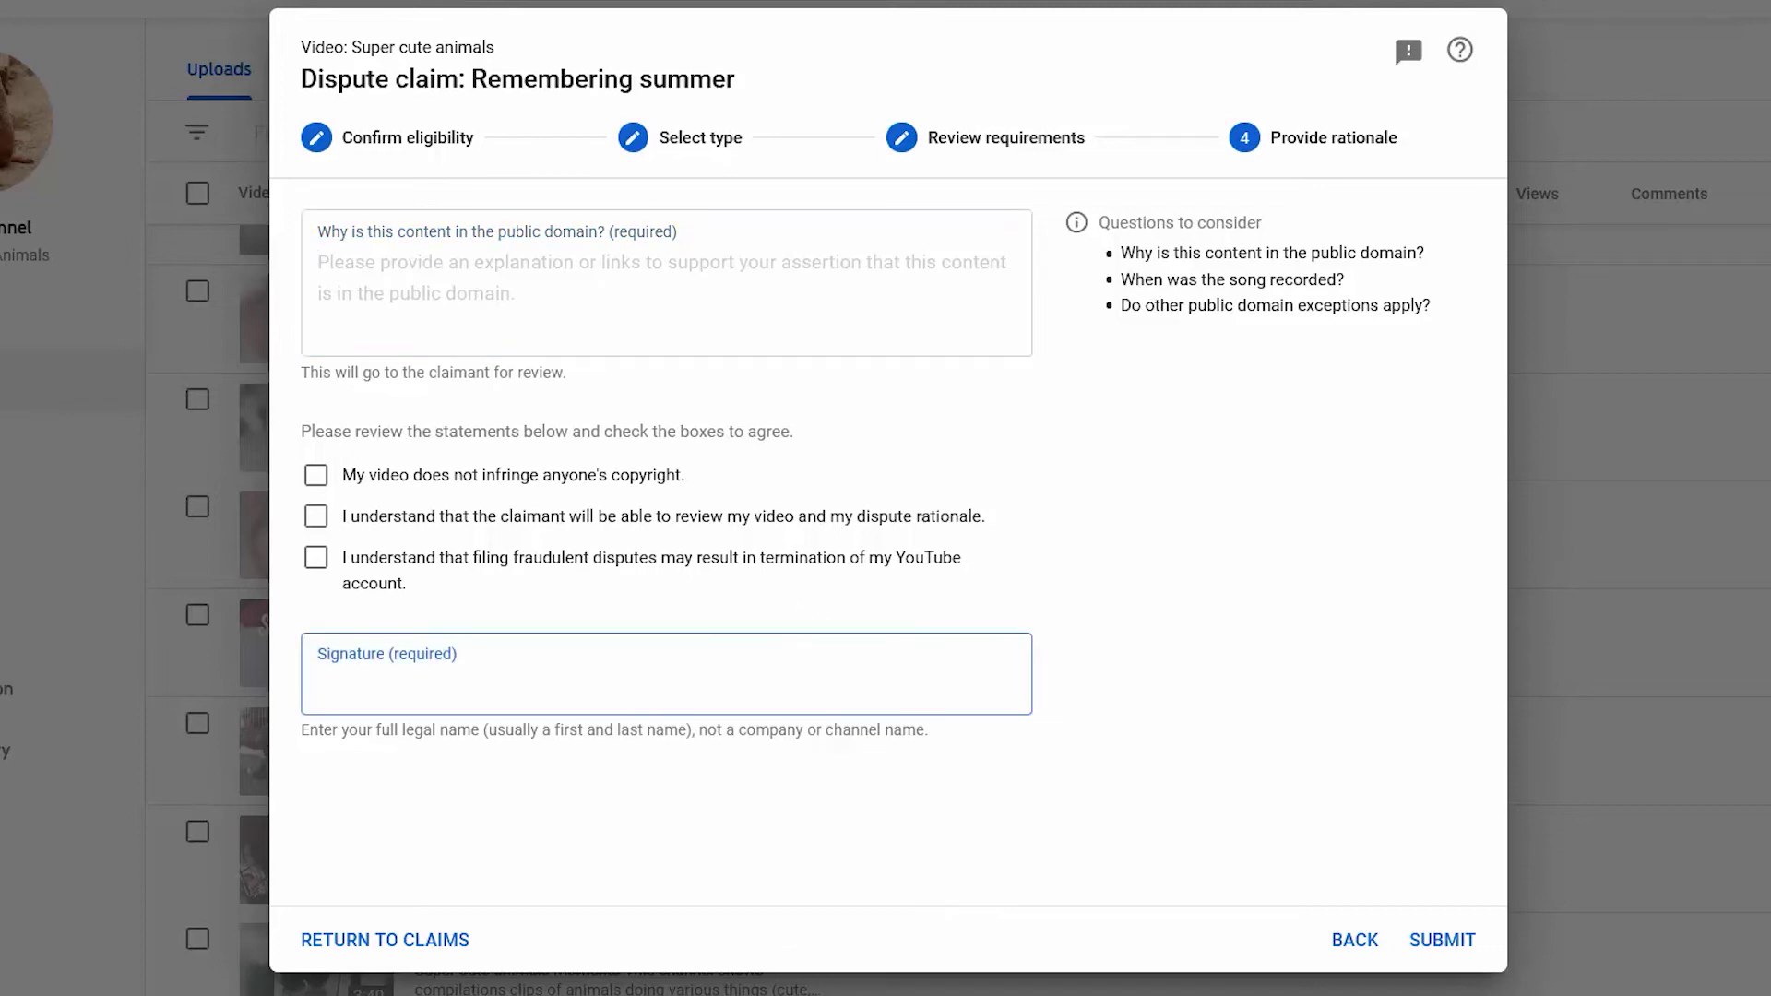
{"action": "left_click", "coordinate": [567, 291]}
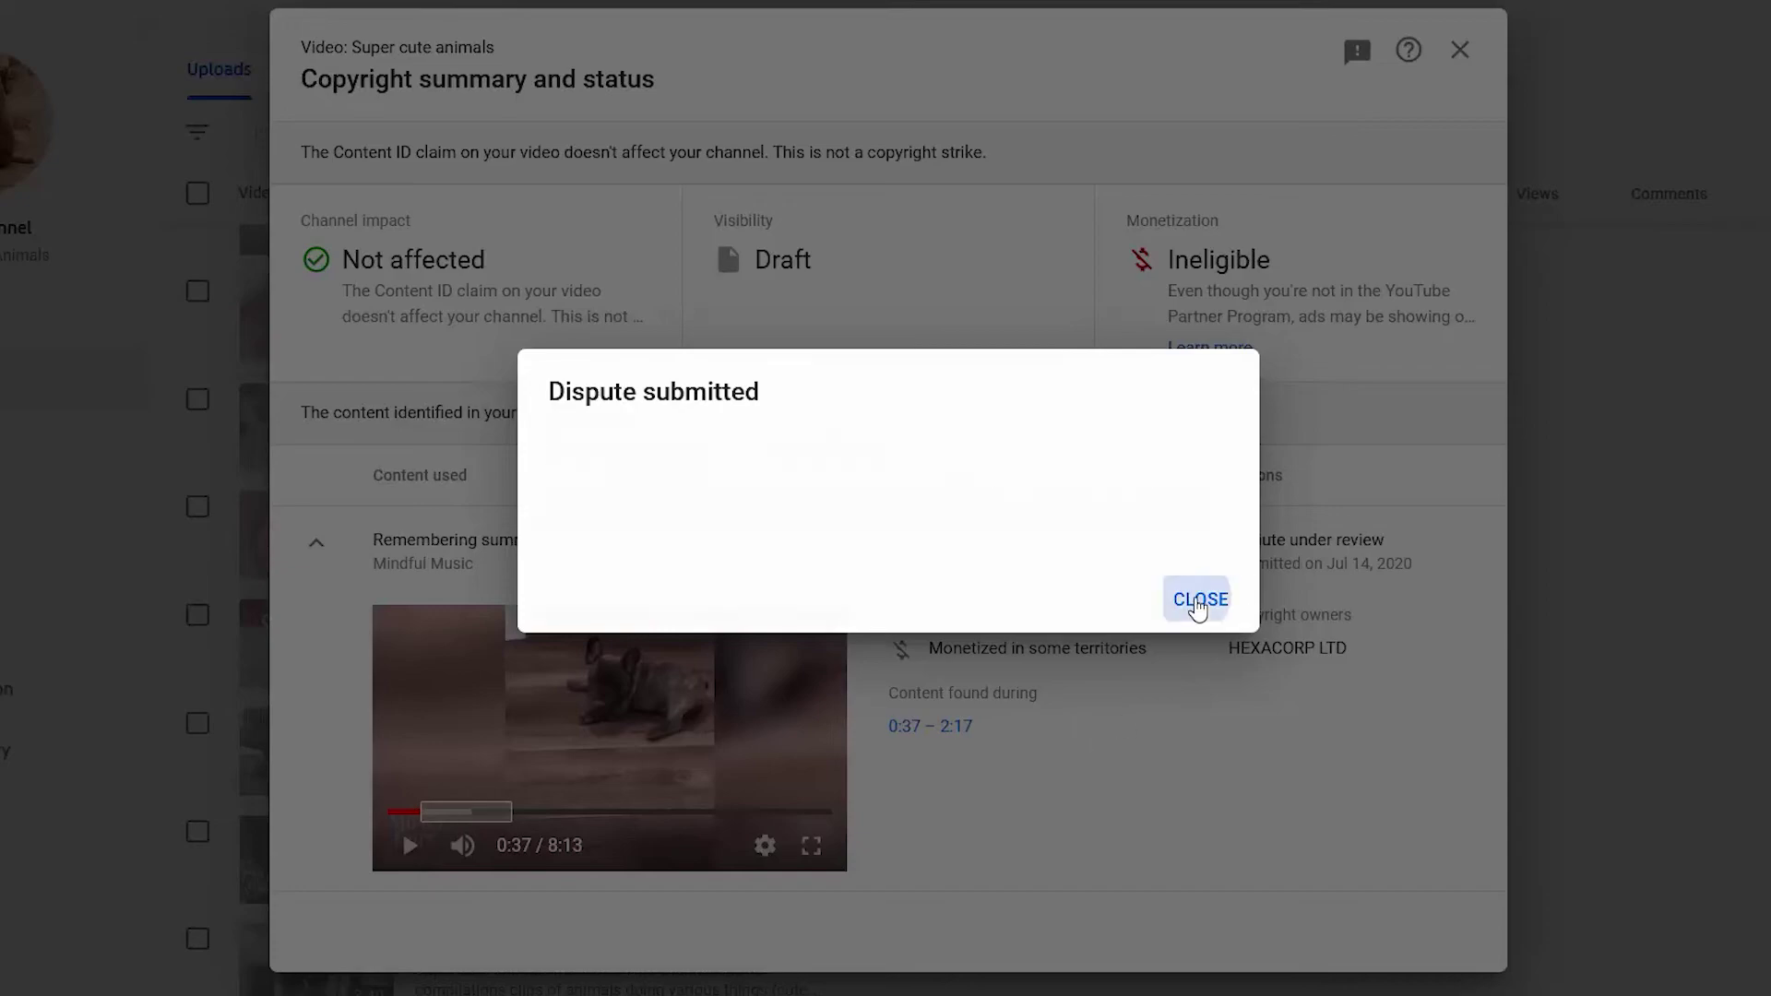
Dismiss the Dispute submitted confirmation, check the claim's Dispute under review status, and close Copyright summary.
{"action": "left_click", "coordinate": [1195, 600]}
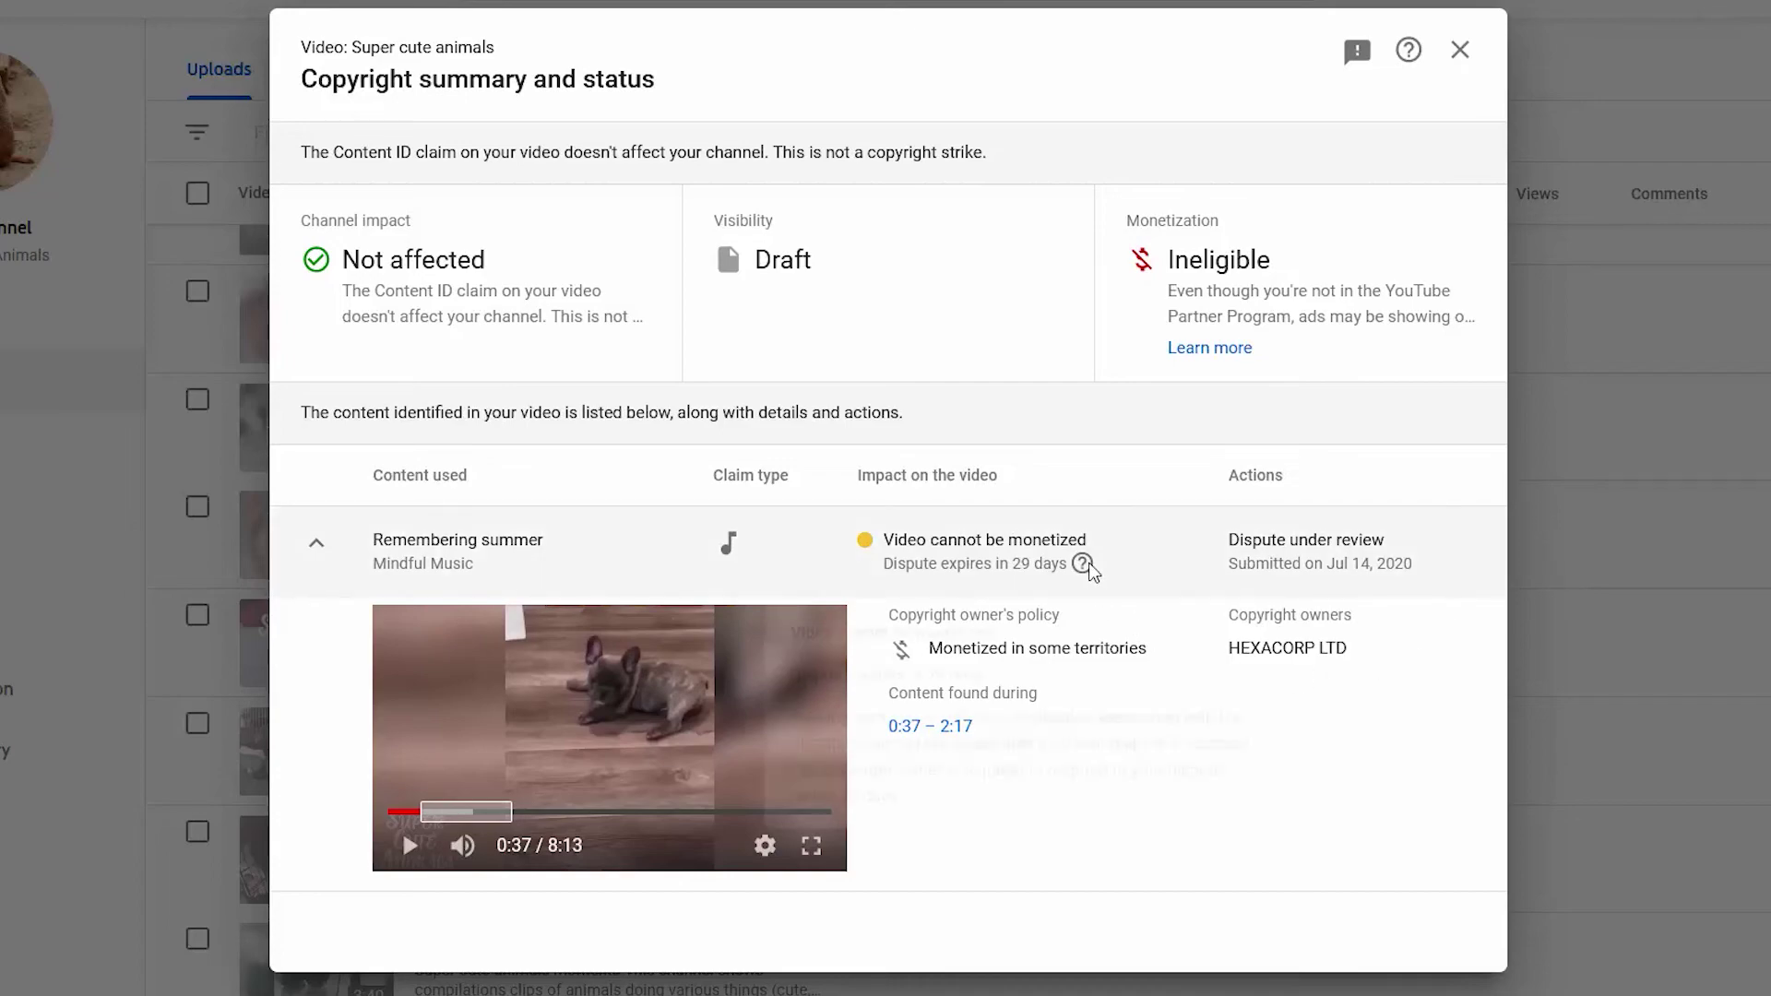
{"action": "mouse_move", "coordinate": [1088, 564]}
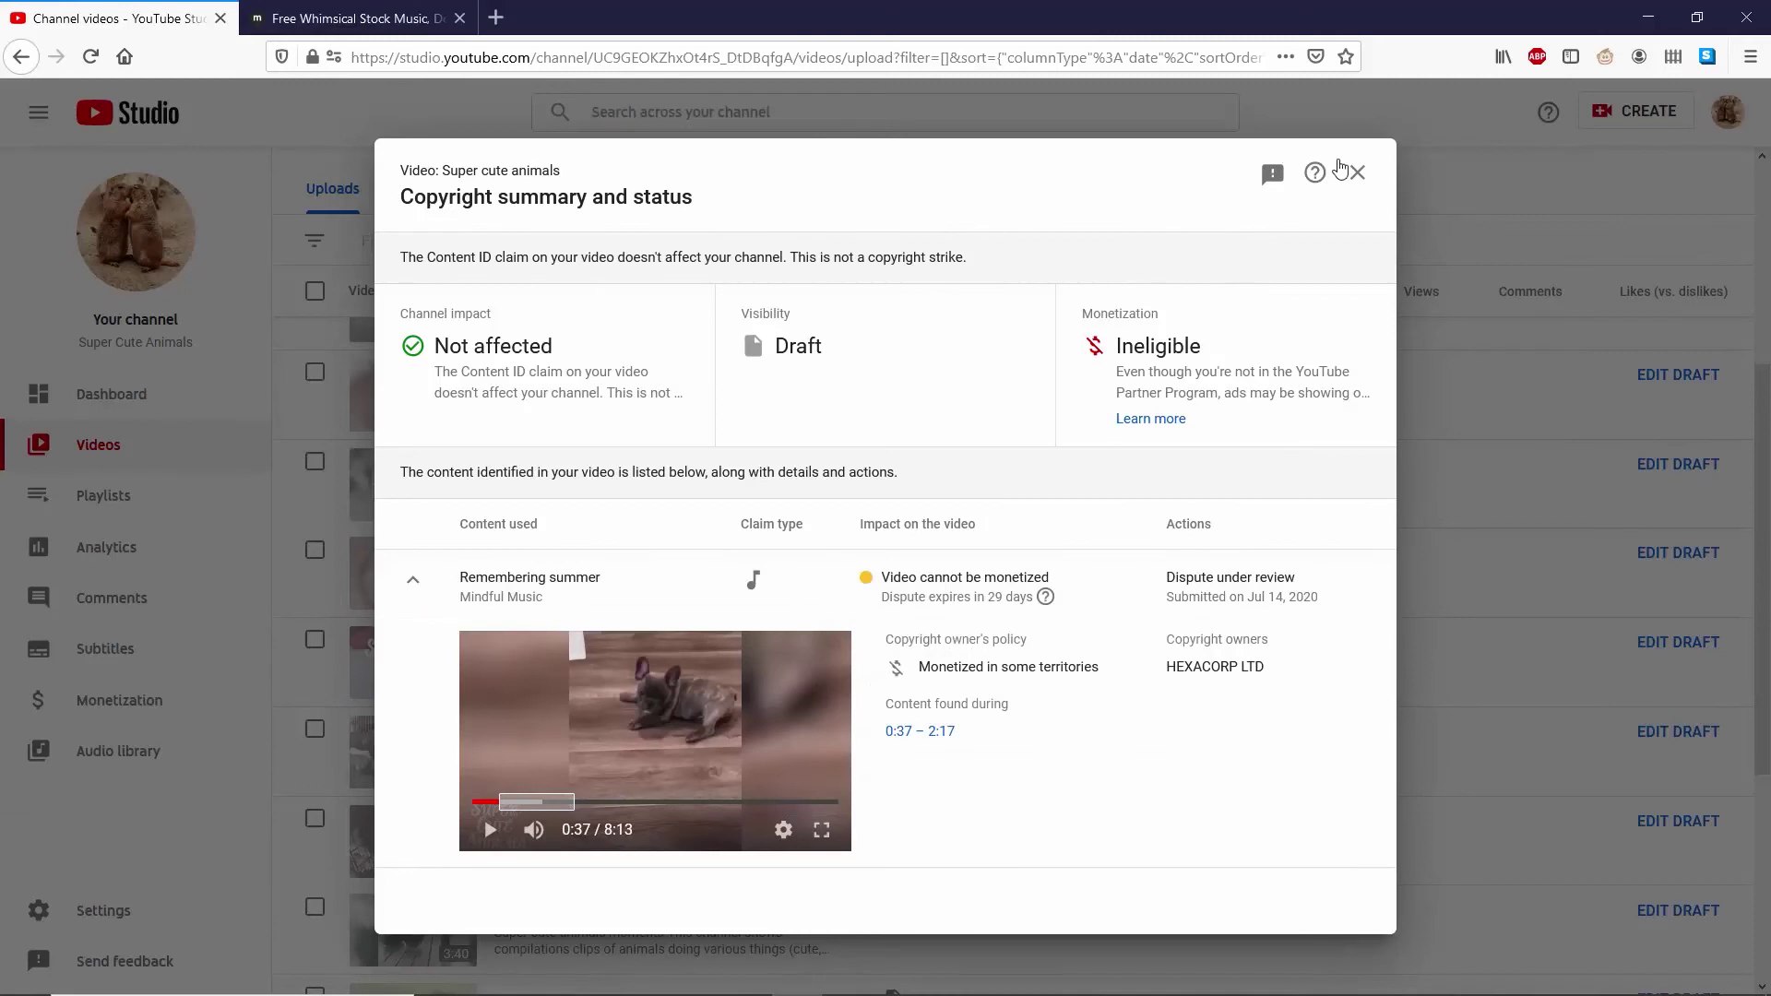
{"action": "left_click", "coordinate": [1356, 172]}
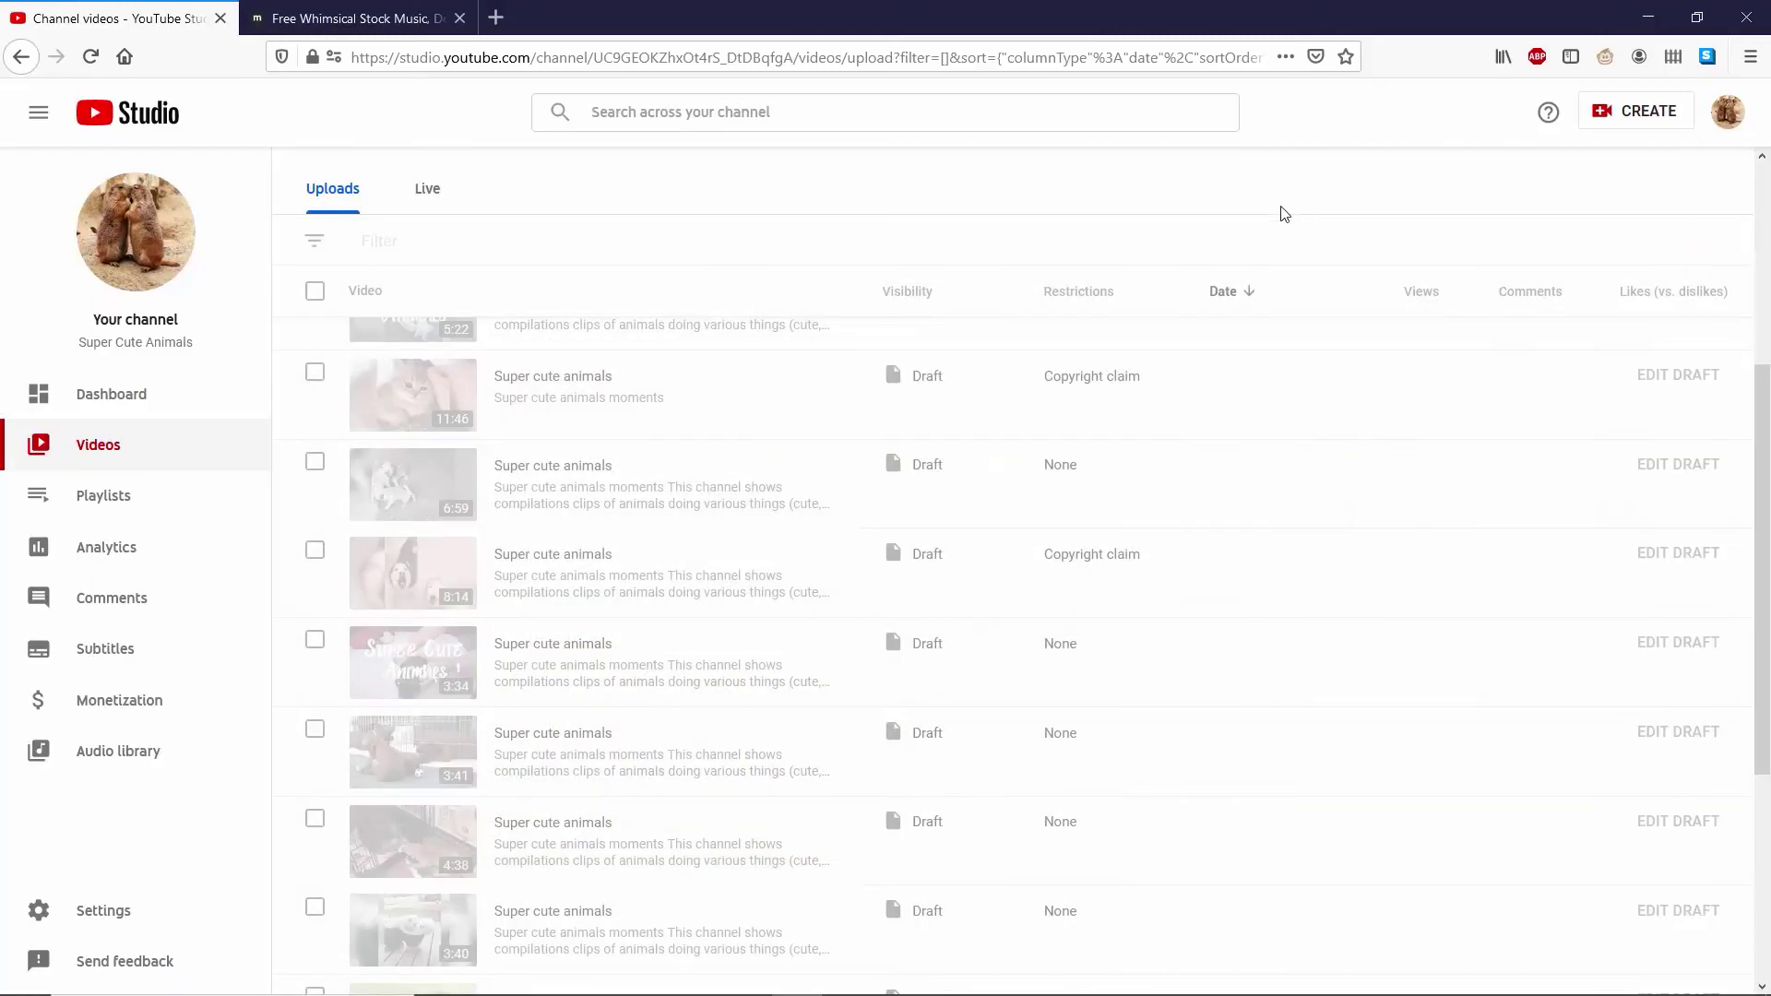